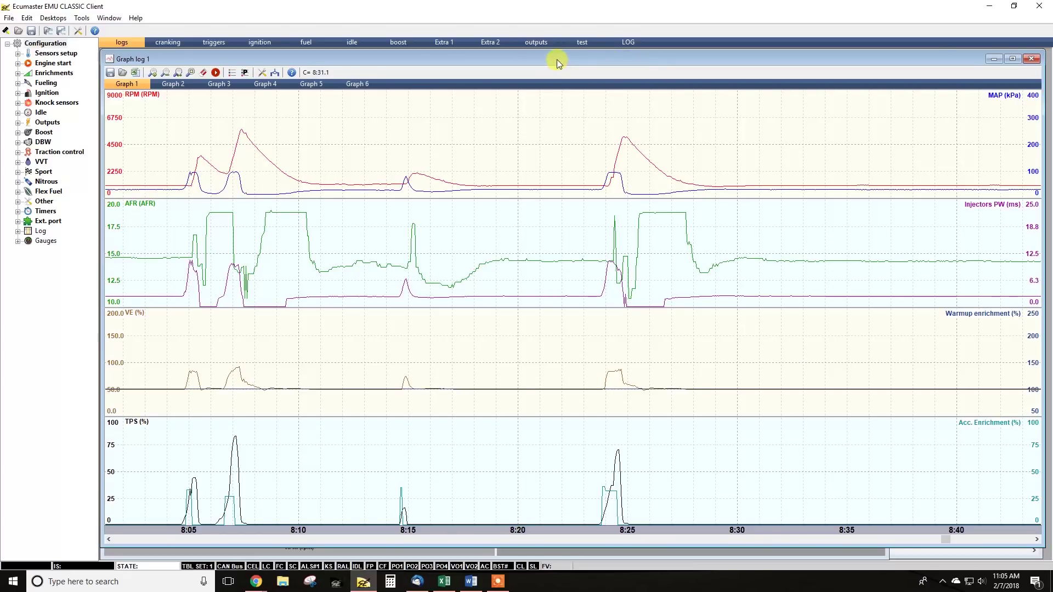
Restore Graph log 1 and move it down-right to reveal the Scope, VE table and Idle Parameters windows
drag(557, 60, 679, 93)
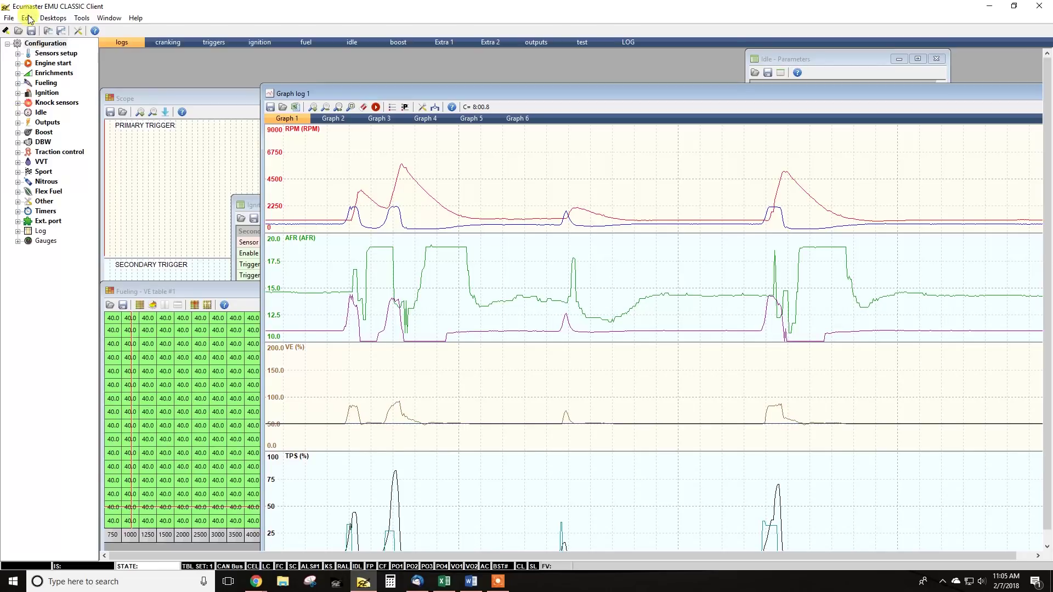
Expand the Log node, then briefly view and close the ALS and Boost parameter windows
click(18, 231)
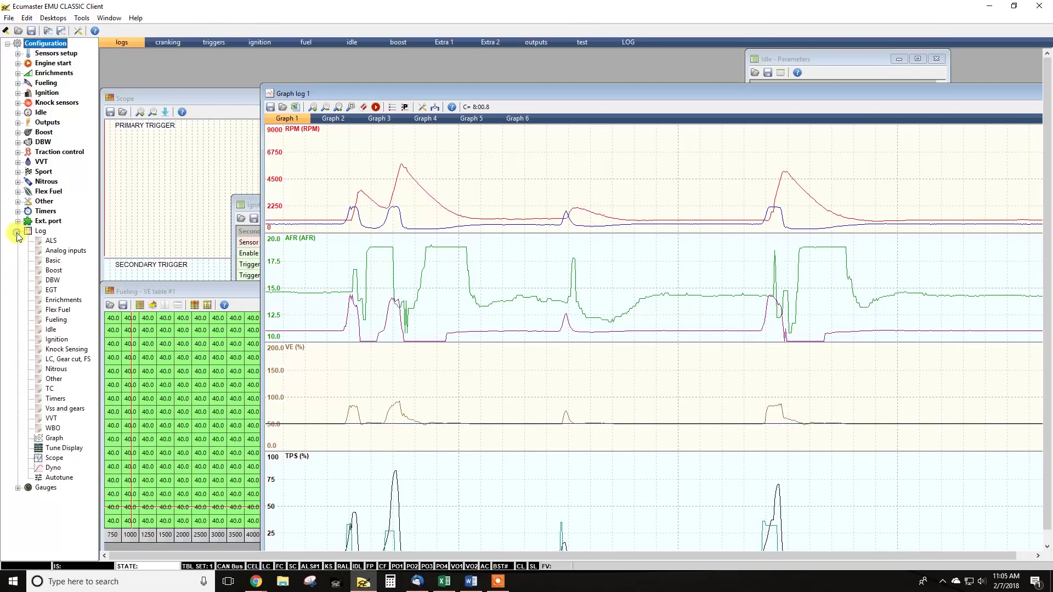
double_click(48, 241)
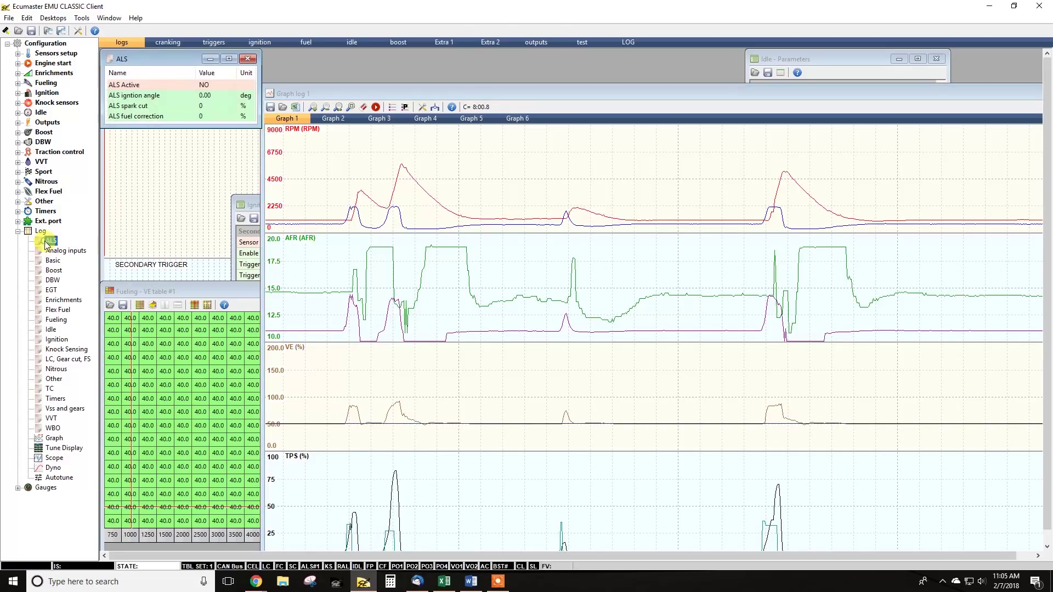
click(247, 60)
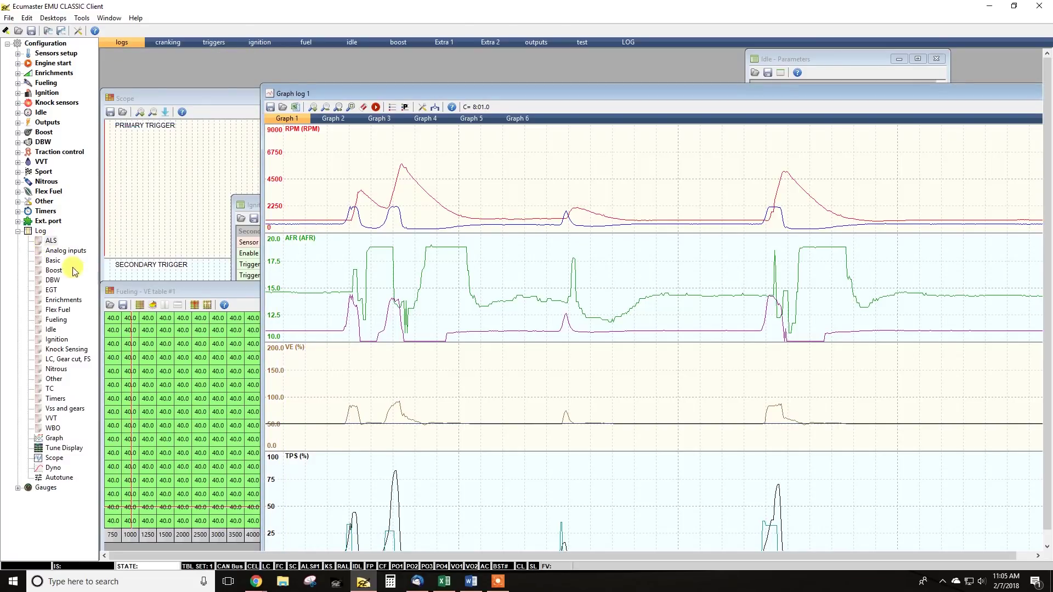
double_click(53, 271)
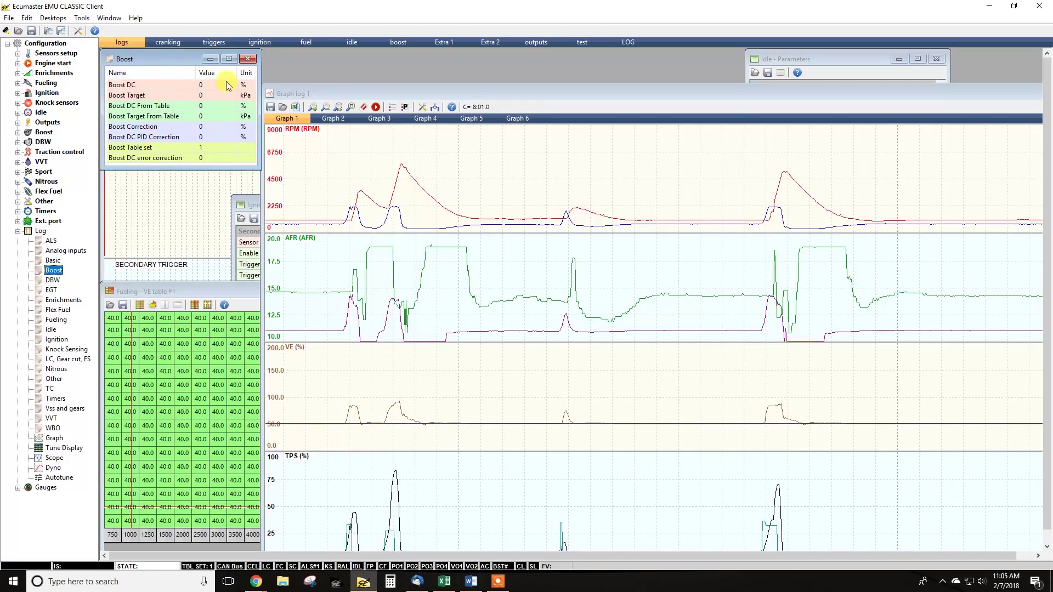
click(248, 59)
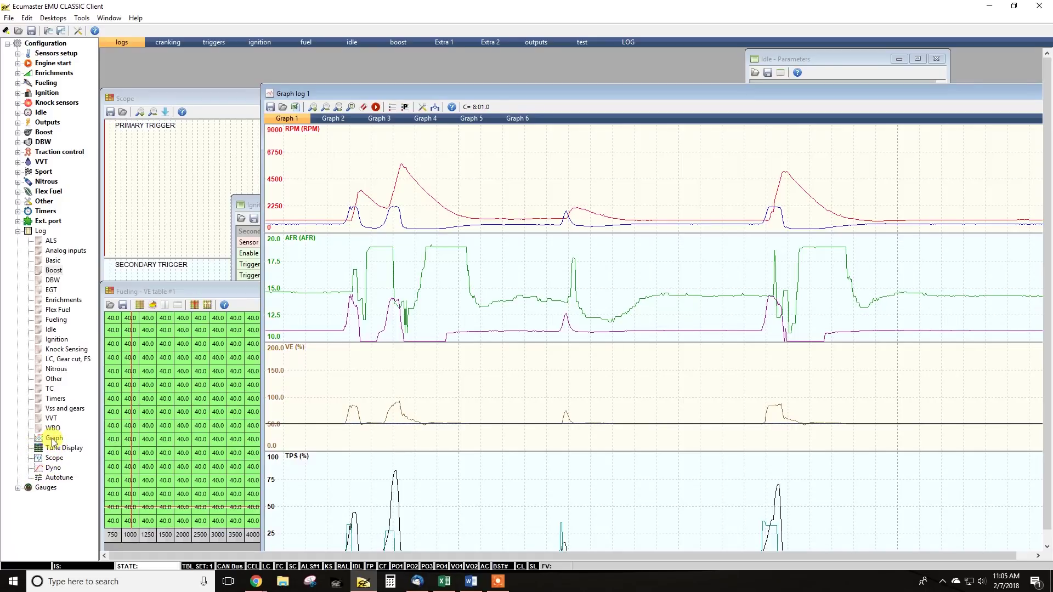
Maximize Graph log 1, put the time cursor near 8:17.9, and load the Fuel channel preset
double_click(772, 90)
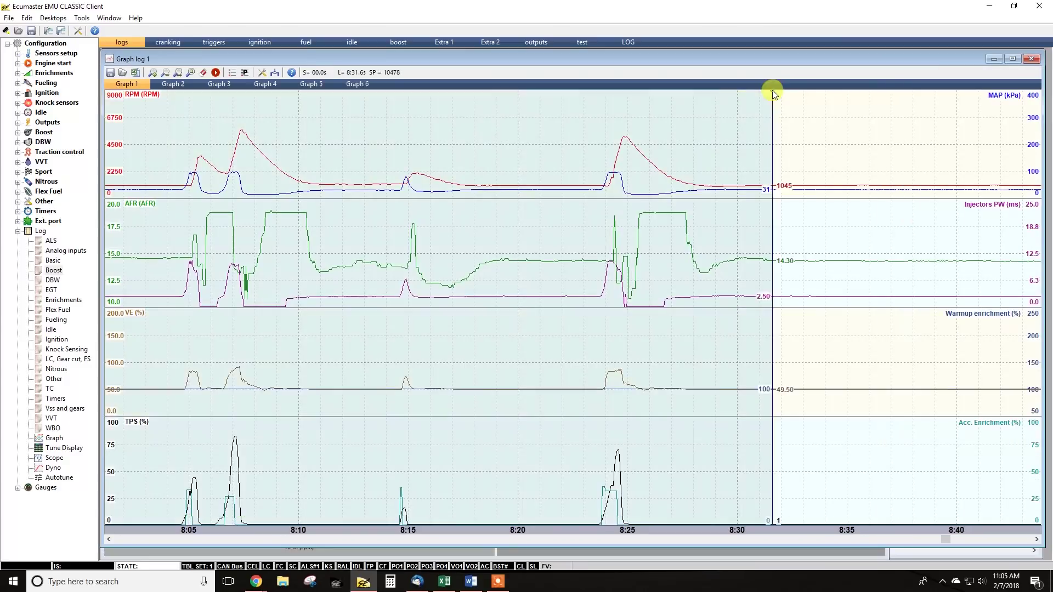
click(666, 179)
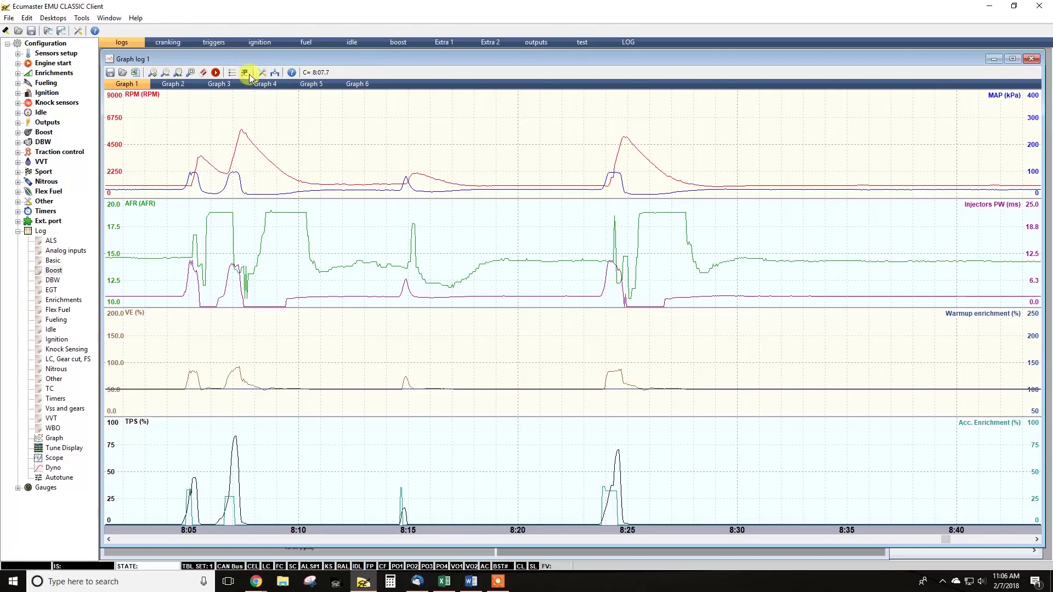
drag(214, 216, 244, 110)
click(241, 73)
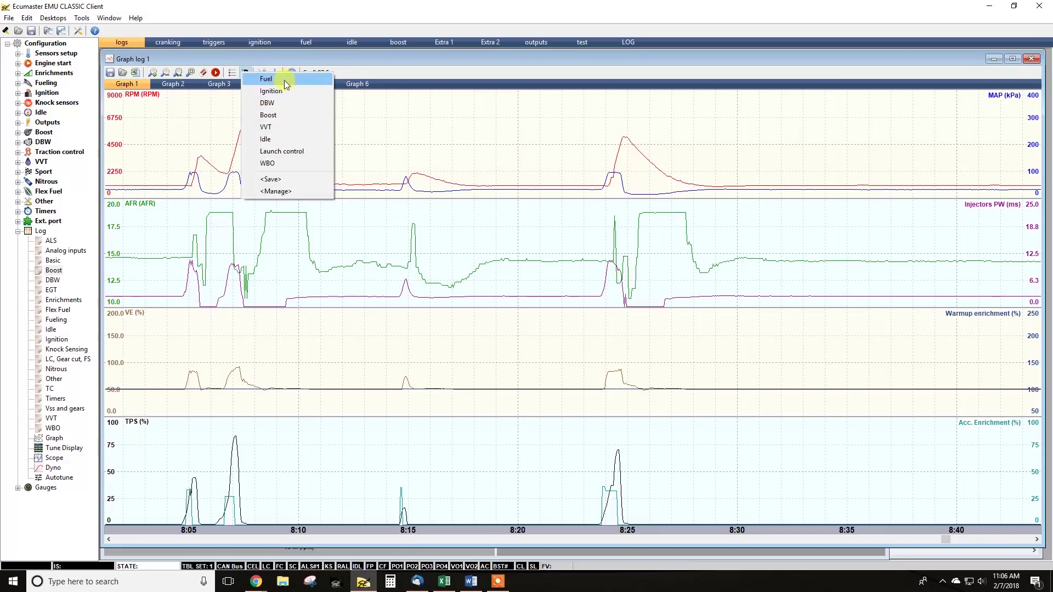
click(284, 81)
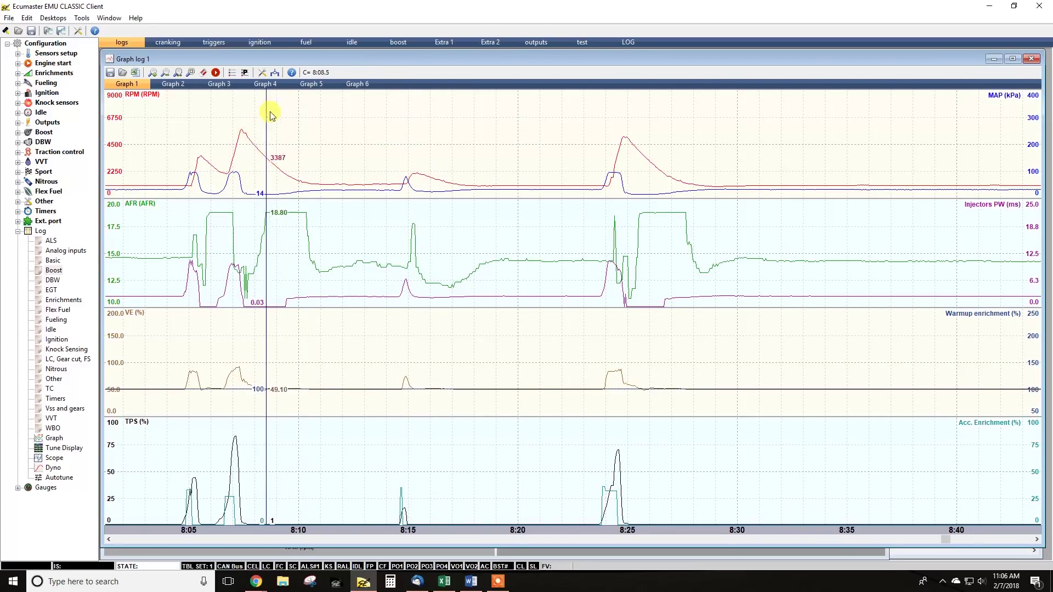
click(294, 71)
scroll(395, 227, down, 5)
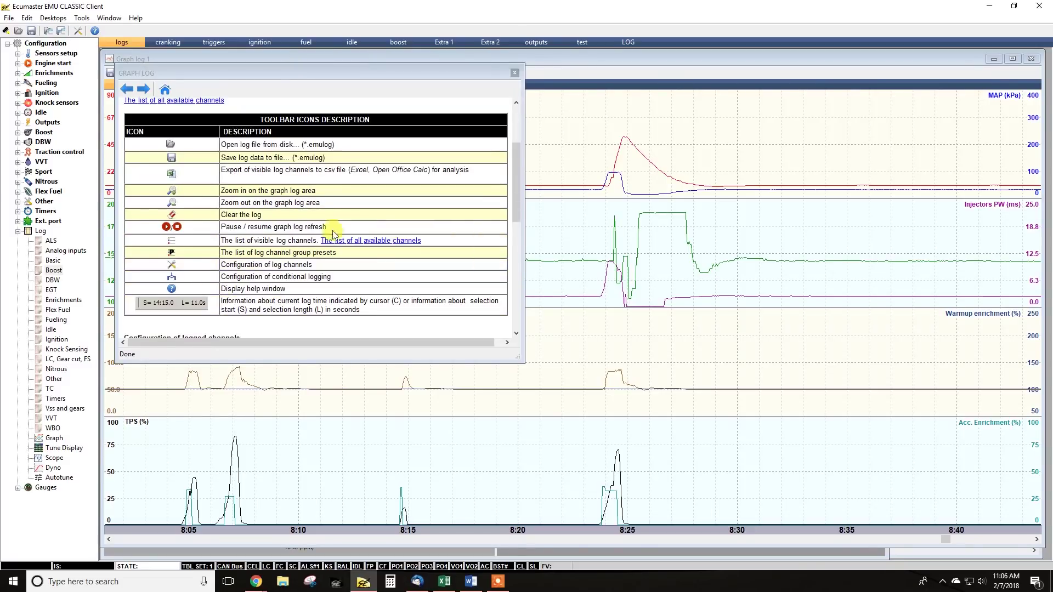
scroll(321, 225, down, 9)
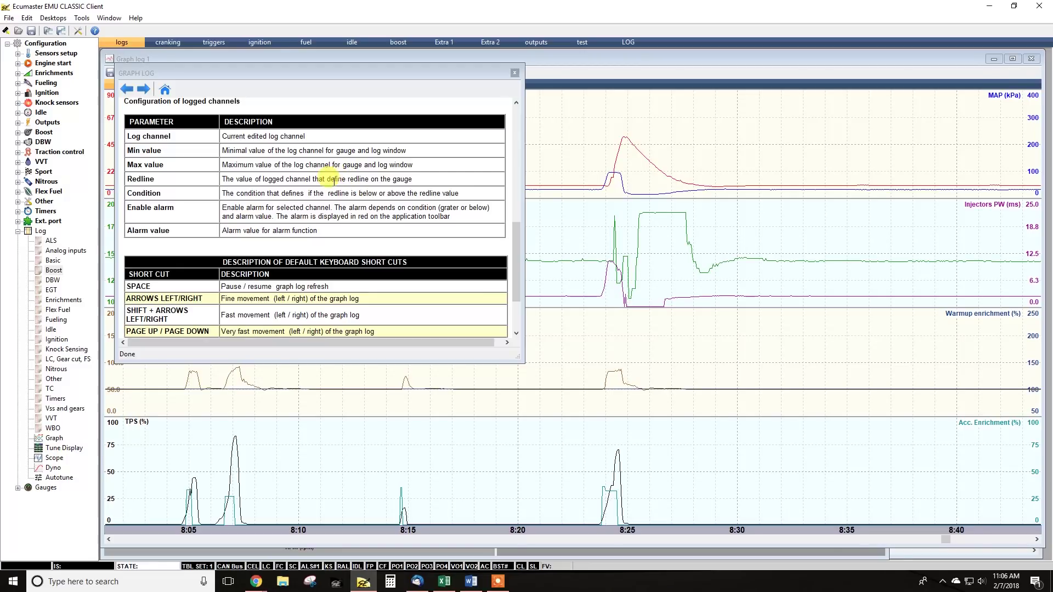
scroll(307, 204, down, 3)
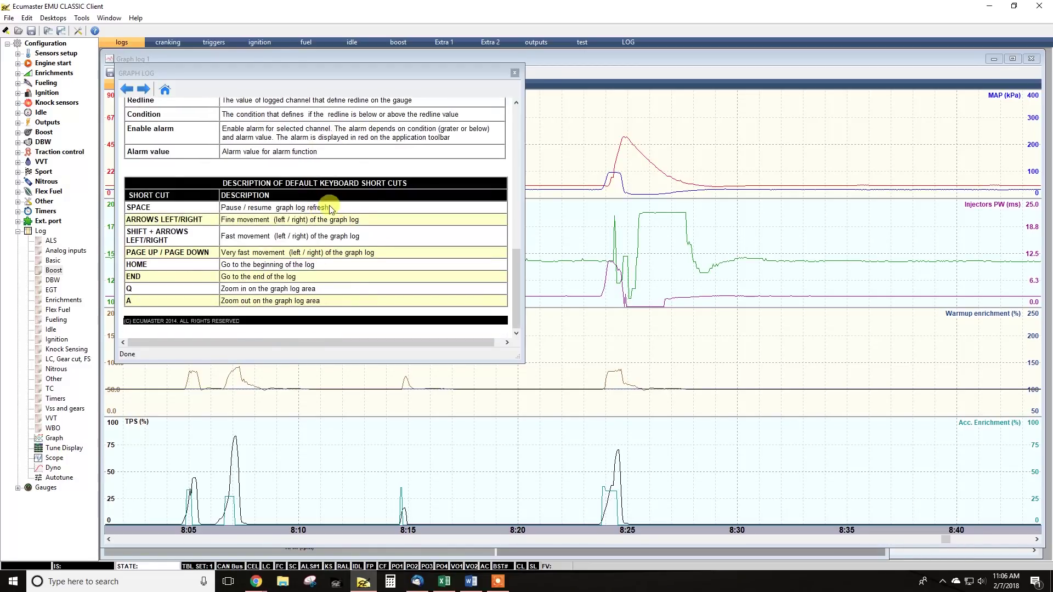
click(517, 72)
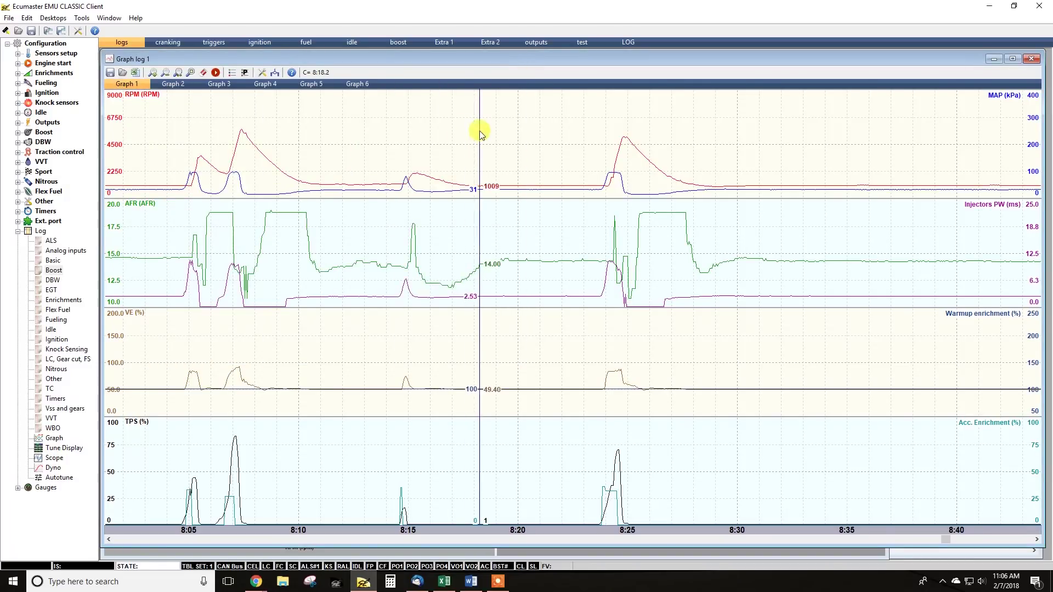
drag(519, 143, 517, 232)
drag(659, 247, 296, 233)
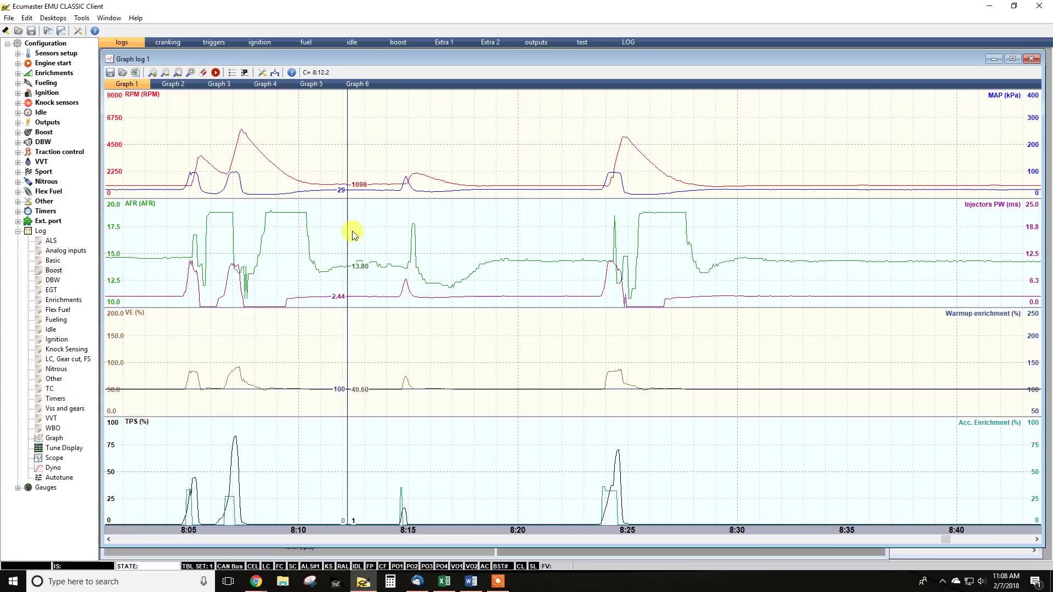
key(Right)
key(Right)
key(Right)
key(Right)
key(Right)
key(Right)
key(Right)
key(Right)
key(Right)
key(Right)
key(Right)
key(Right)
key(Right)
key(Right)
key(Right)
key(Right)
key(Right)
key(Right)
key(Right)
key(Right)
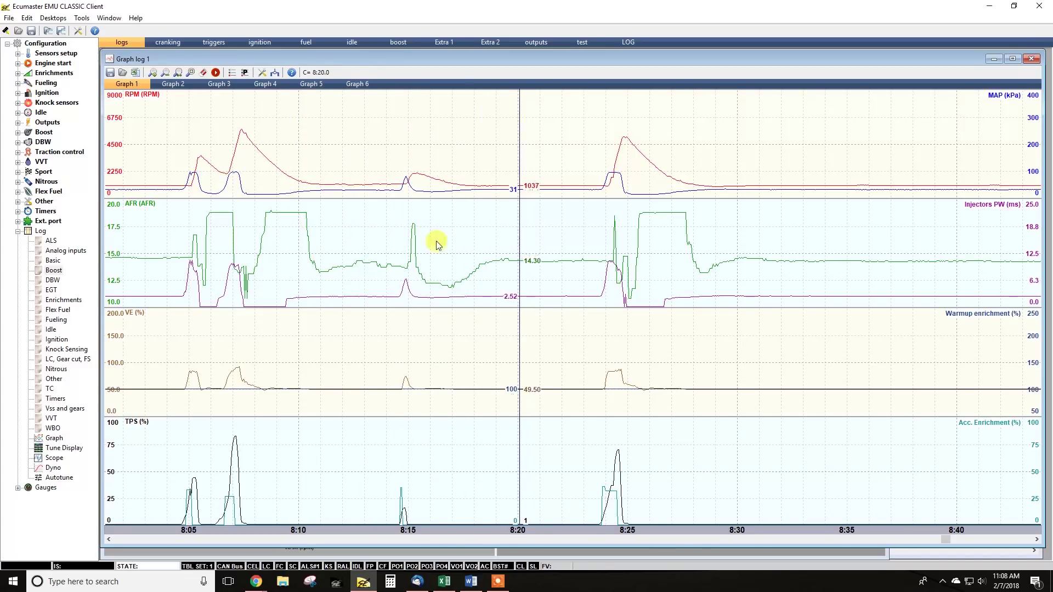
mouse_move(274, 144)
mouse_down()
mouse_move(331, 134)
mouse_move(278, 150)
mouse_up()
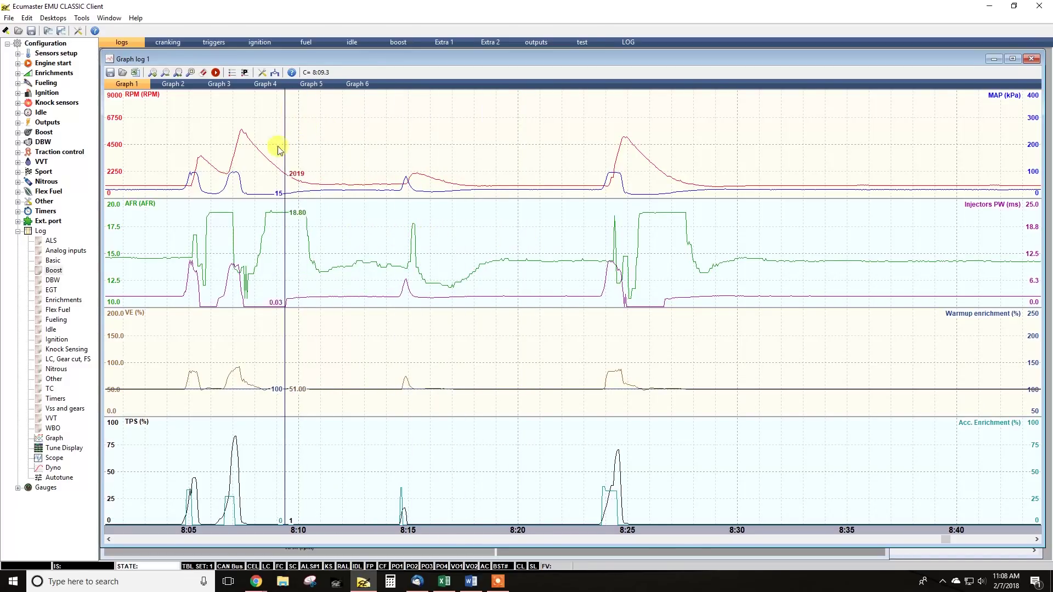
Check engine values around 8:07–8:12, then switch the graph log to the Ignition preset
click(245, 72)
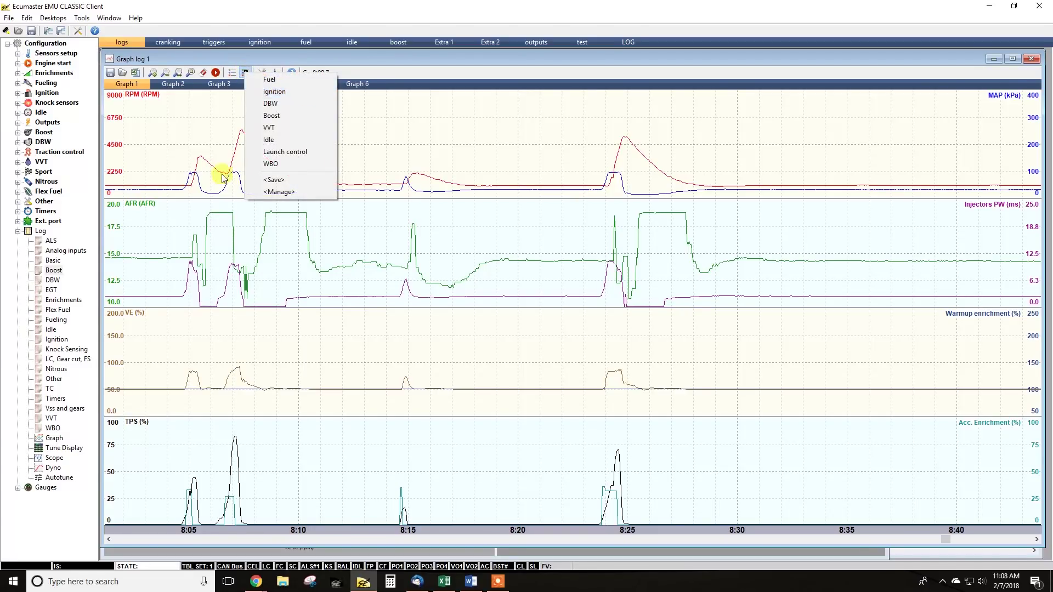
drag(340, 275, 232, 176)
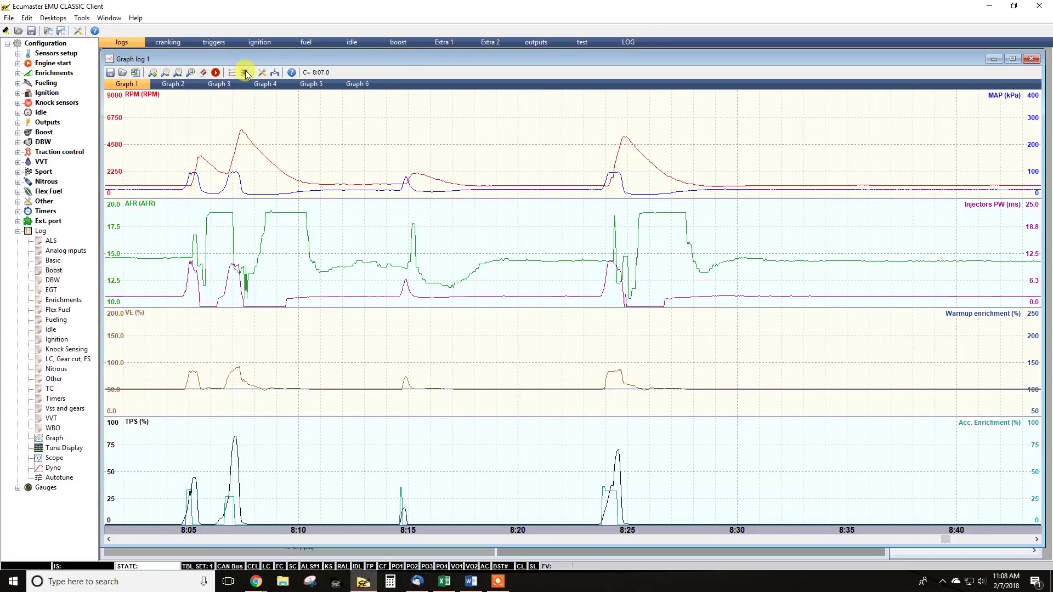
drag(343, 164, 349, 191)
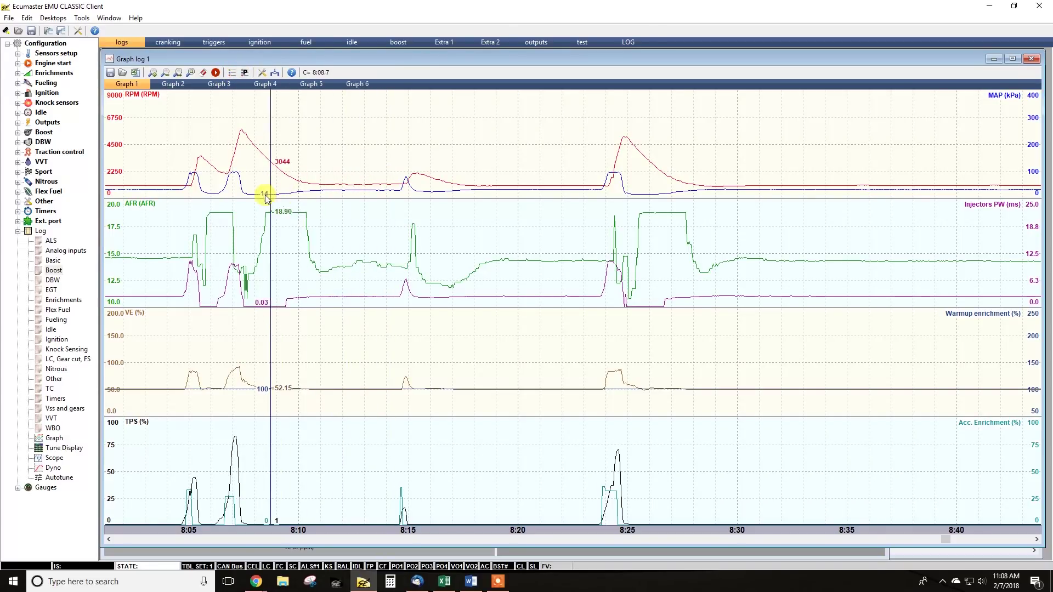
drag(265, 195, 239, 88)
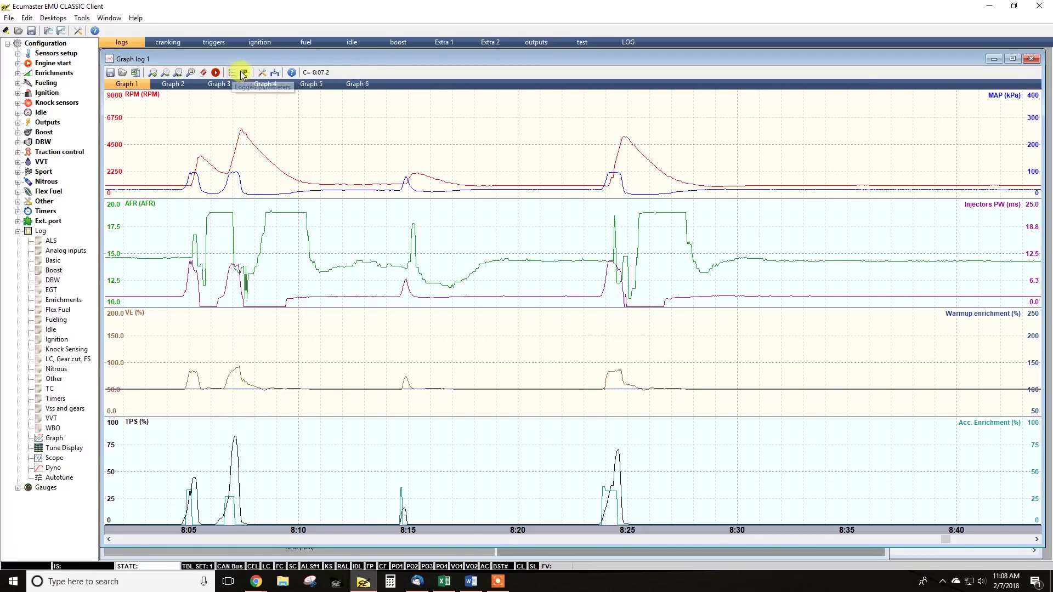
click(243, 75)
click(274, 94)
drag(274, 94, 234, 91)
Set Channel #8 to Ignition corrections in Select logged parameters and confirm with OK
click(233, 73)
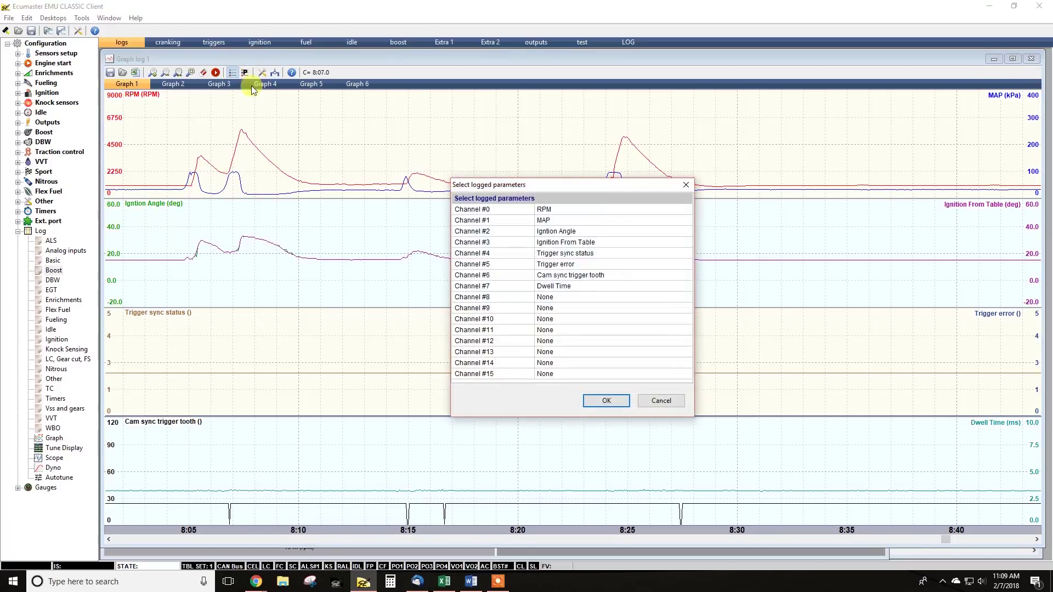
click(560, 297)
scroll(570, 444, down, 10)
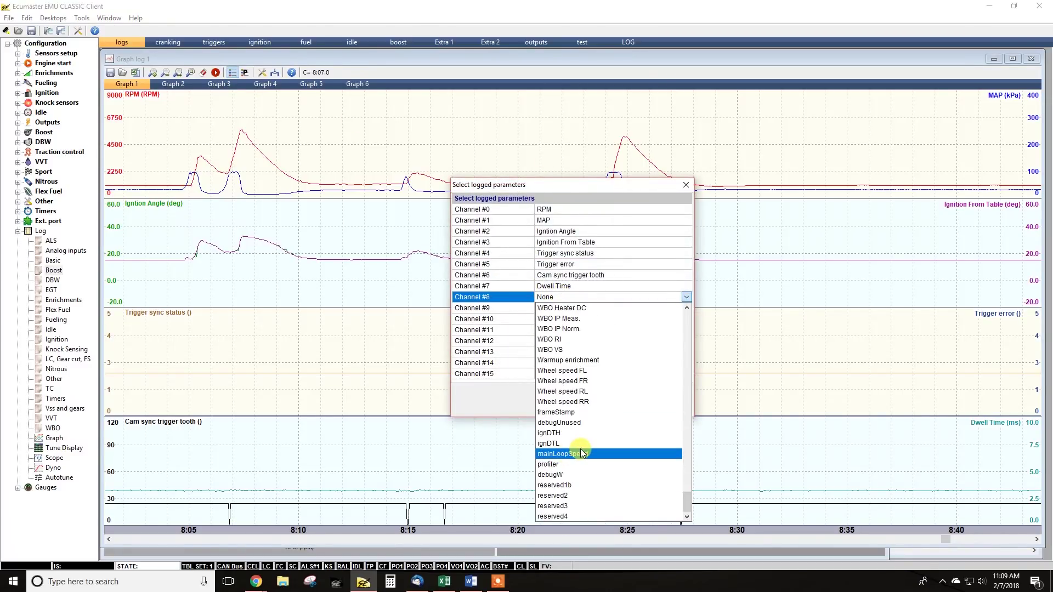
scroll(583, 452, up, 20)
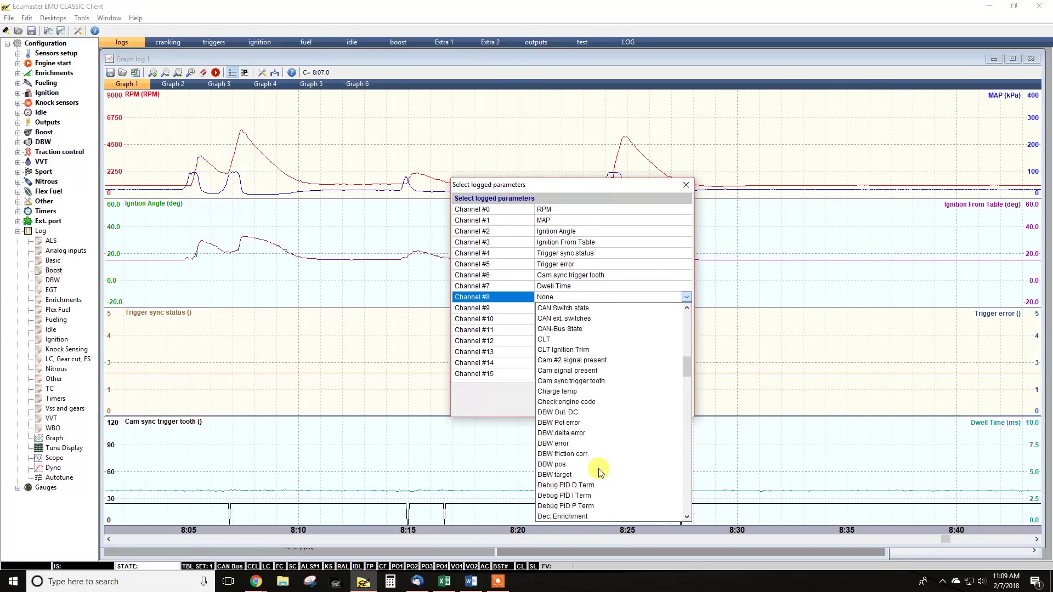
scroll(600, 473, up, 5)
scroll(599, 471, down, 15)
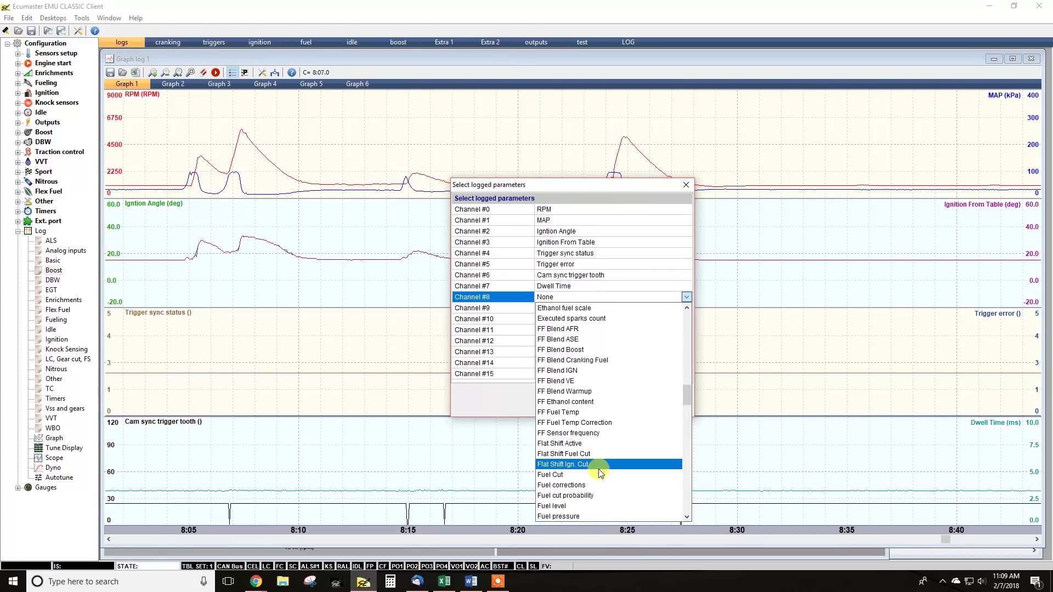
scroll(597, 469, down, 7)
scroll(597, 468, down, 2)
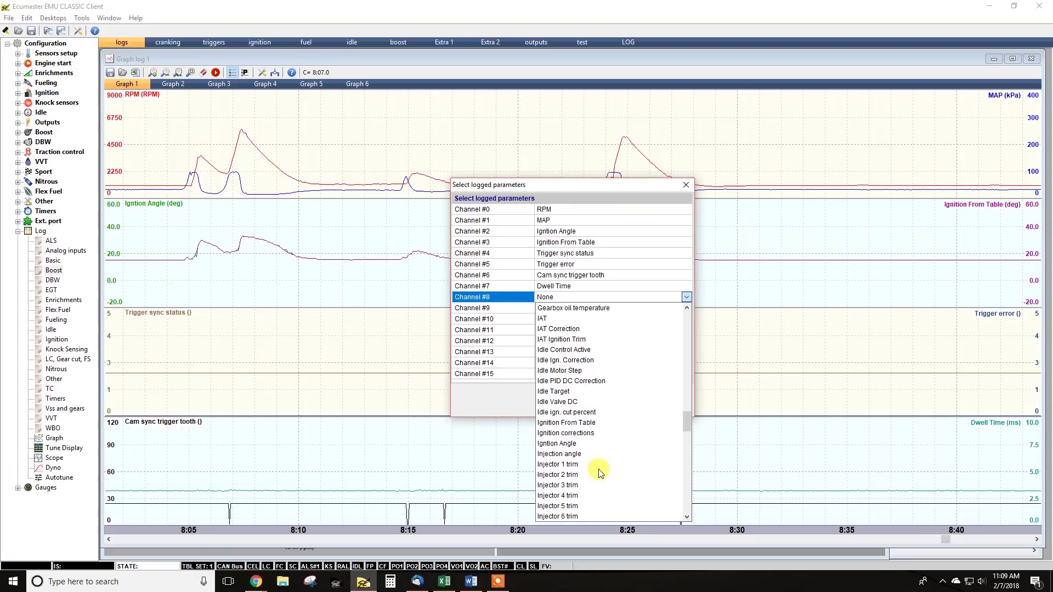
click(584, 433)
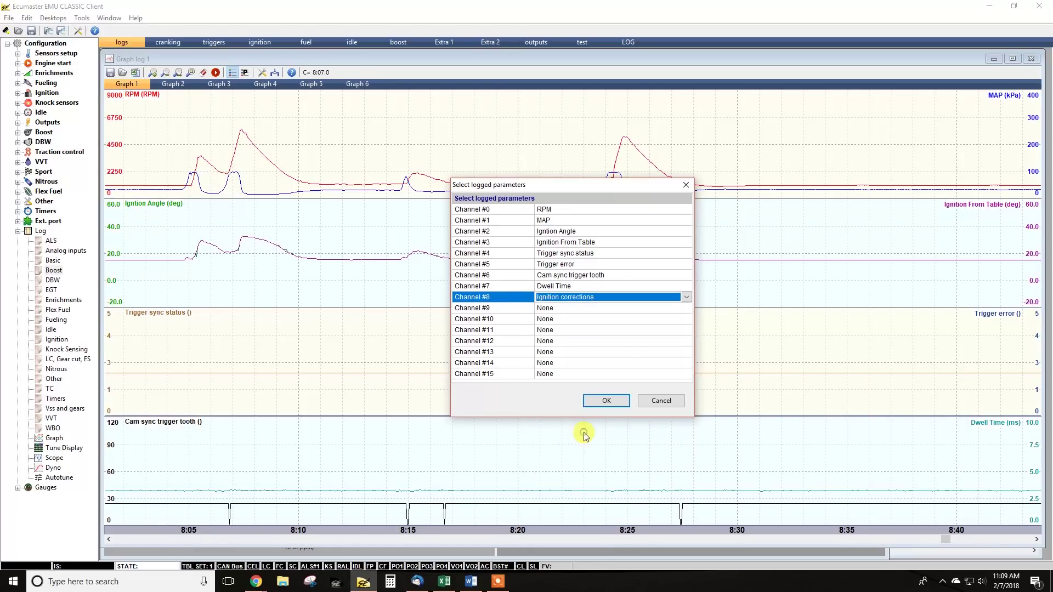
click(606, 401)
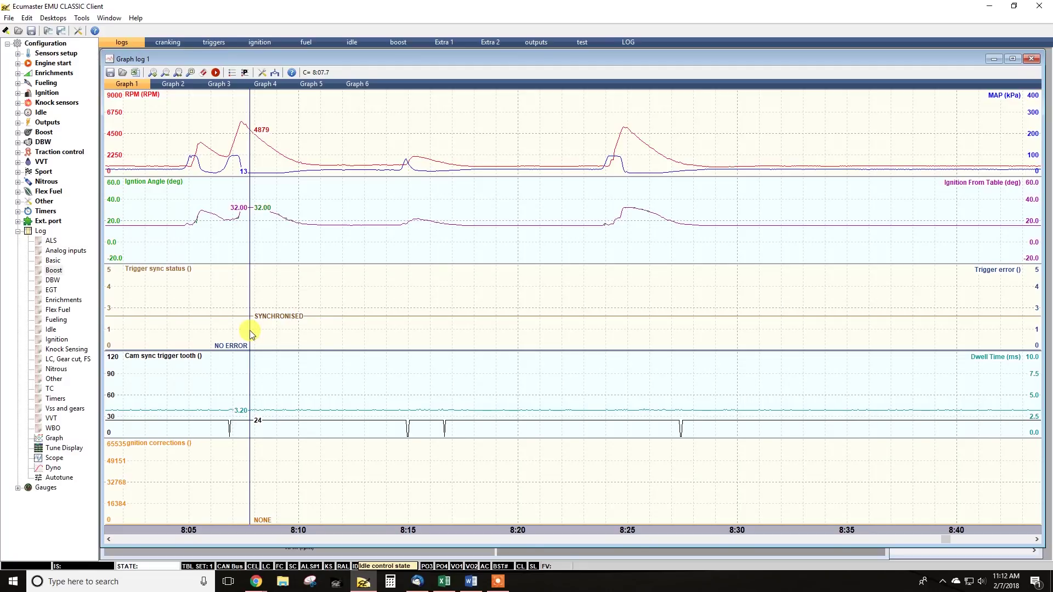
drag(249, 330, 84, 153)
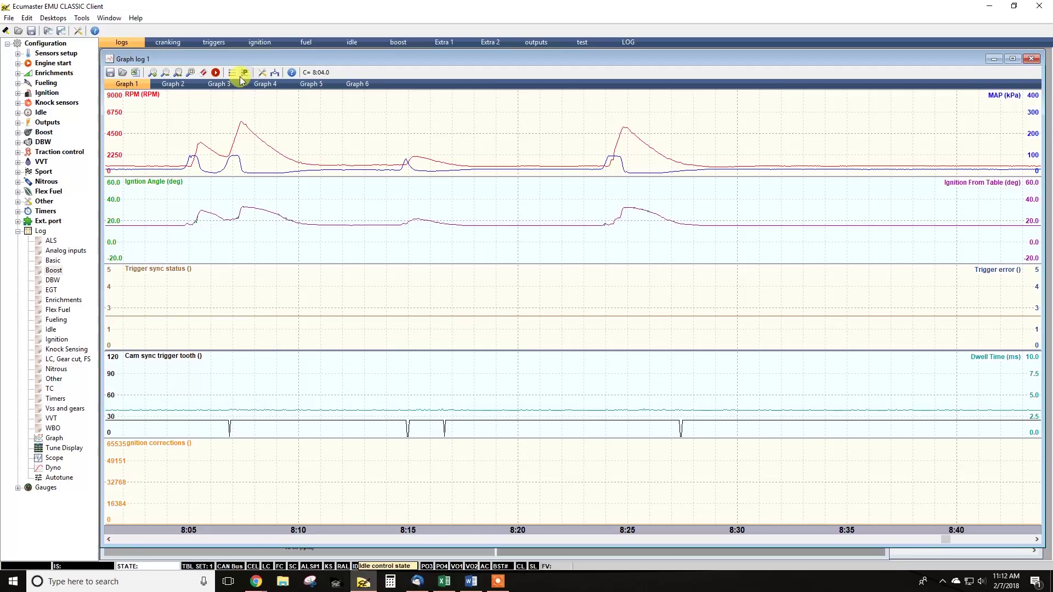
drag(274, 103, 236, 154)
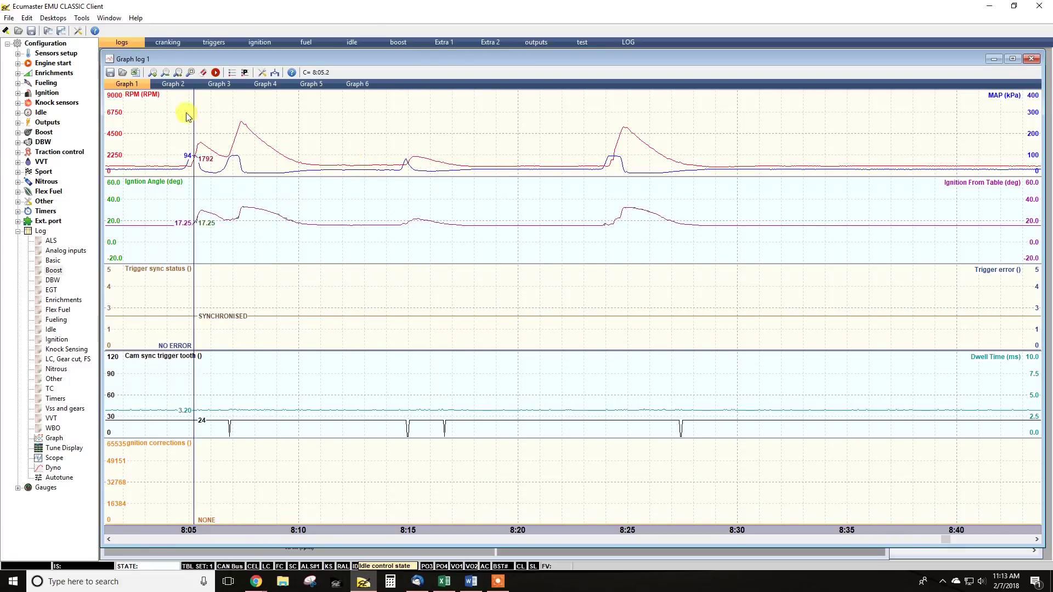
click(125, 75)
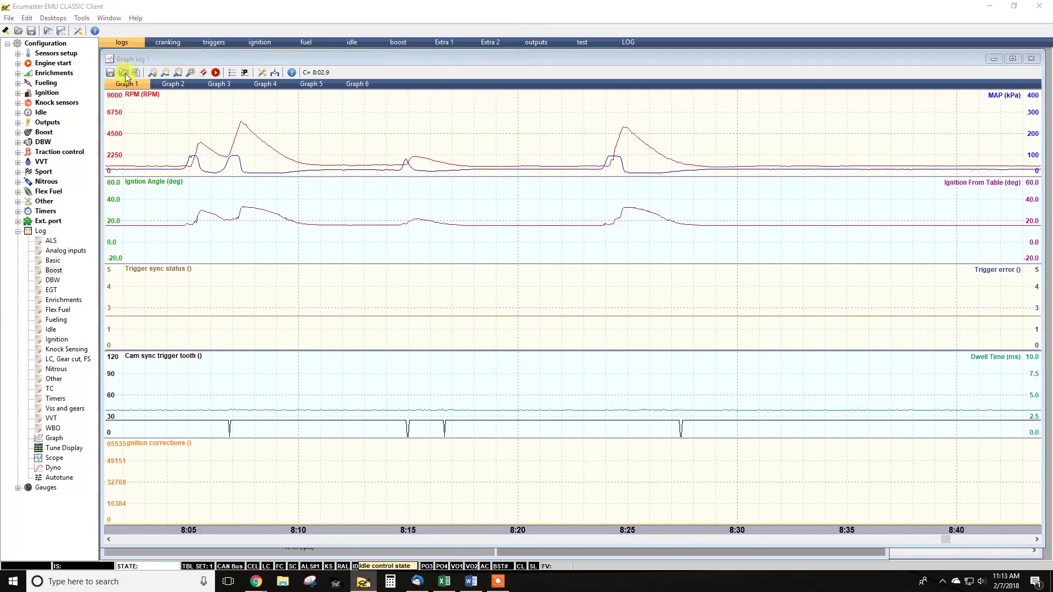
Open the Idle Fuel Cut log from the Desktop and move the readout line near 1:39
scroll(207, 87, down, 3)
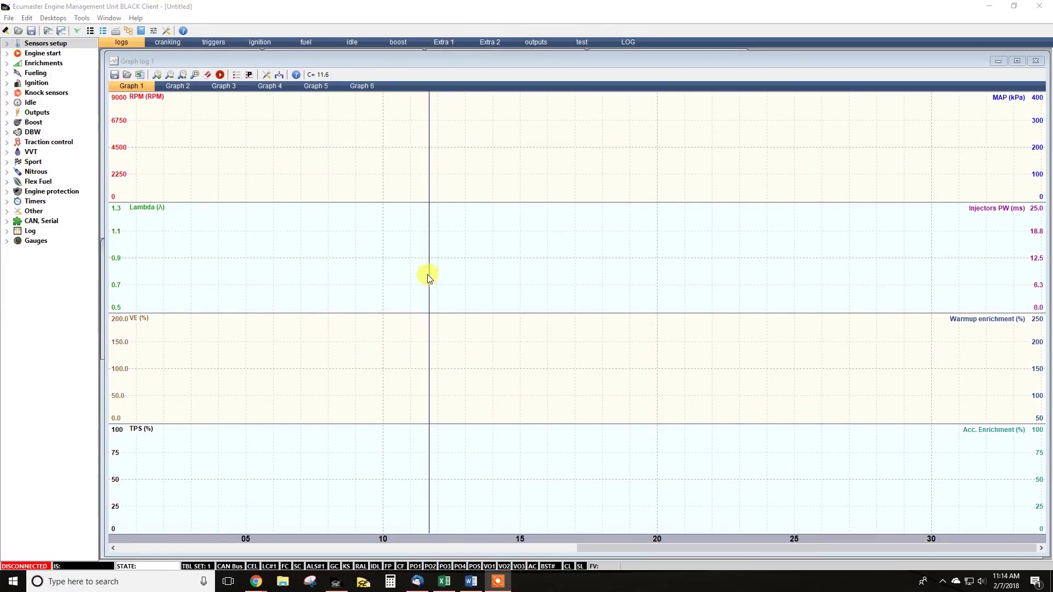
click(129, 77)
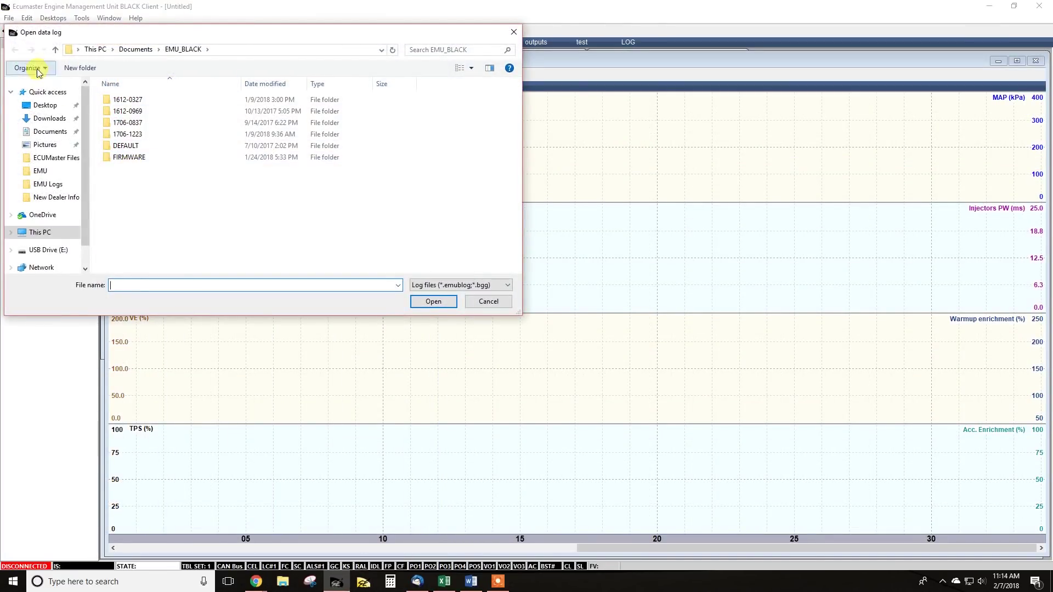
click(42, 106)
scroll(282, 211, down, 2)
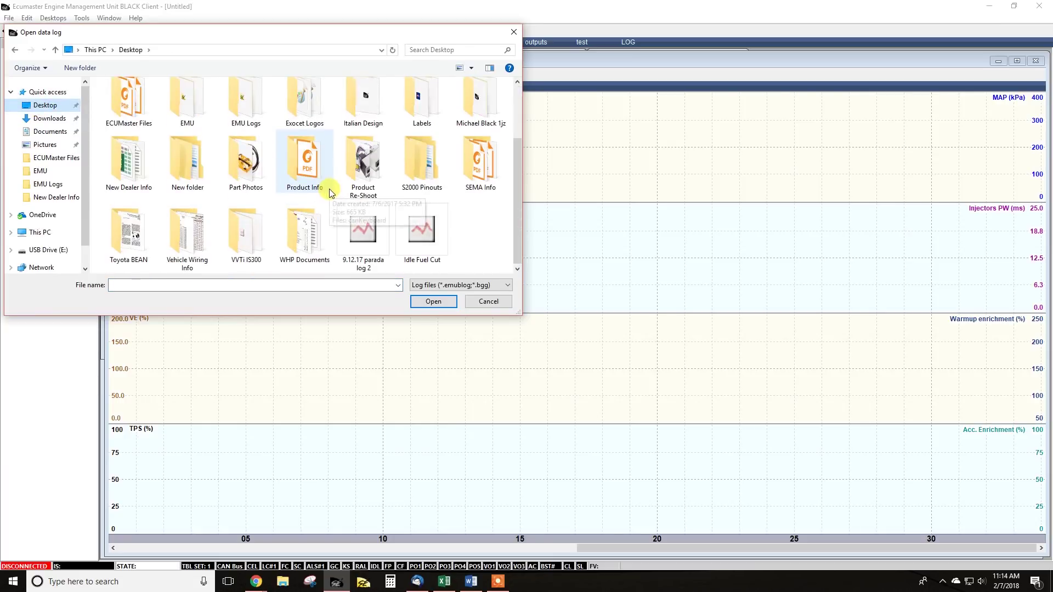
click(439, 304)
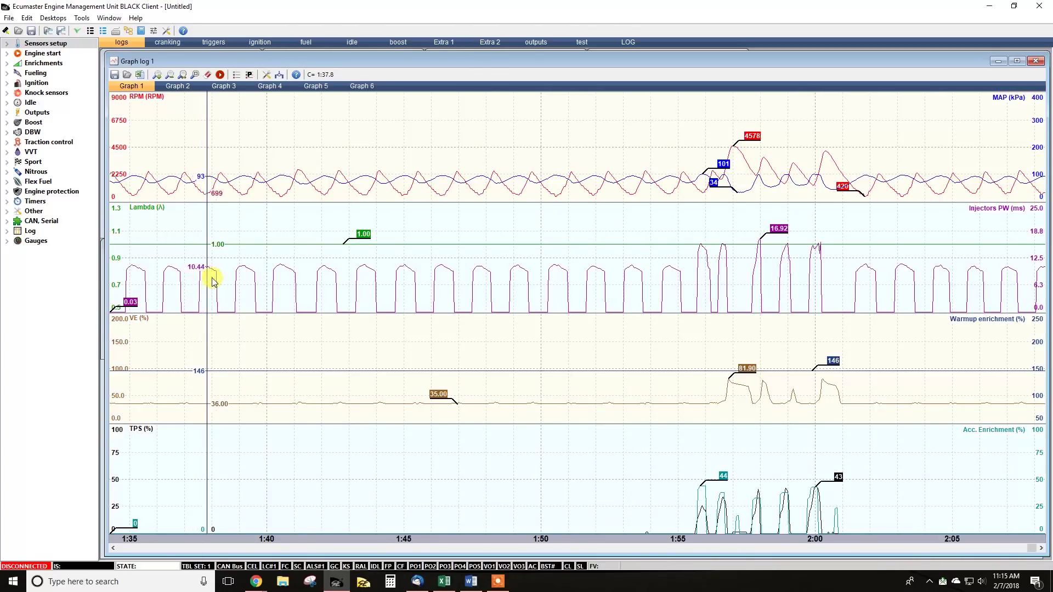
drag(213, 281, 729, 244)
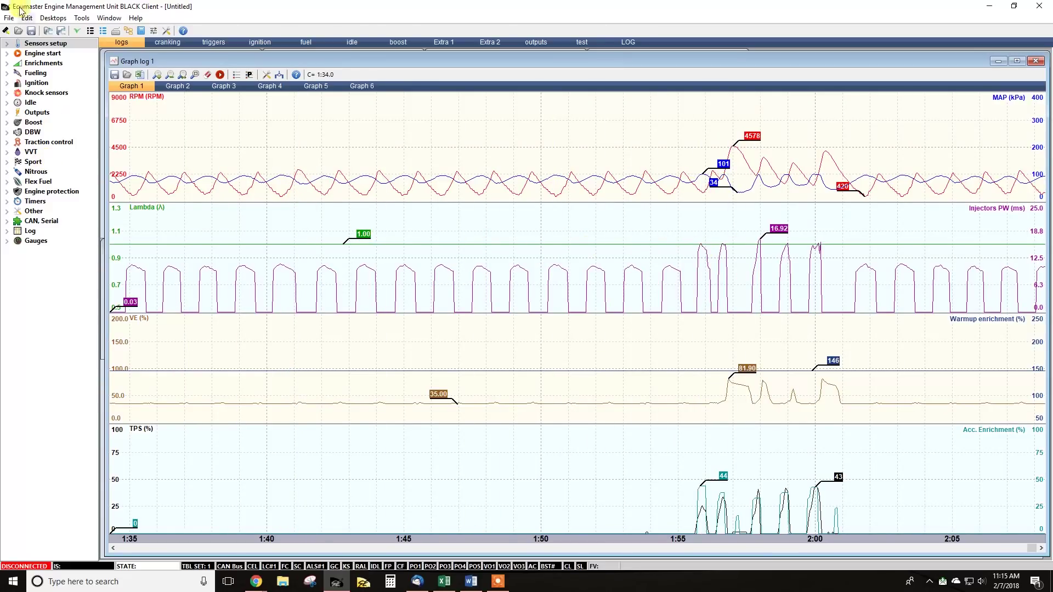
Assign Fuel Cut to the empty Channel #8 slot and confirm to add its pane
click(251, 76)
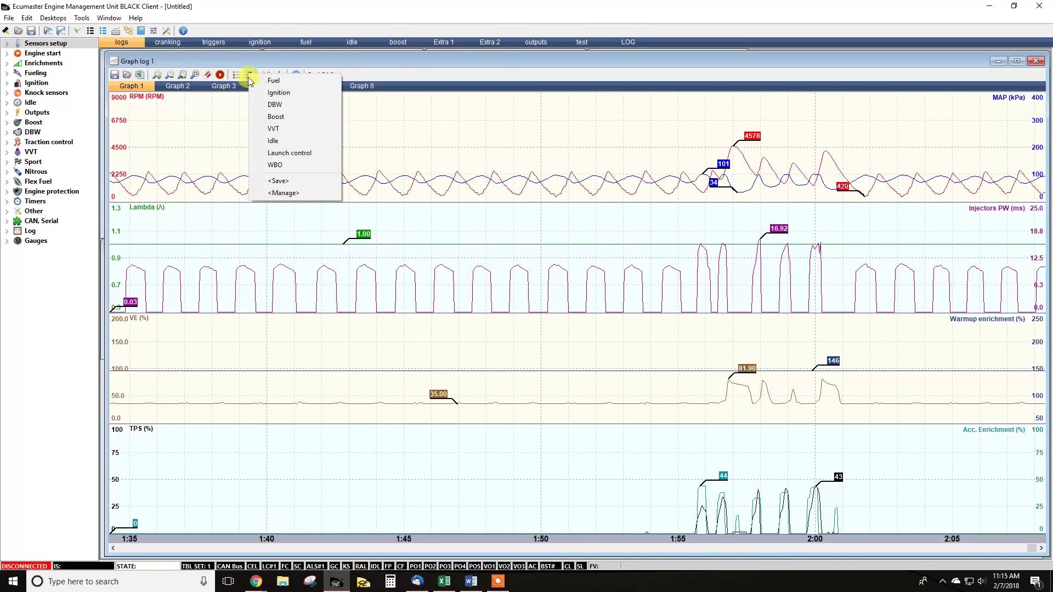
click(236, 75)
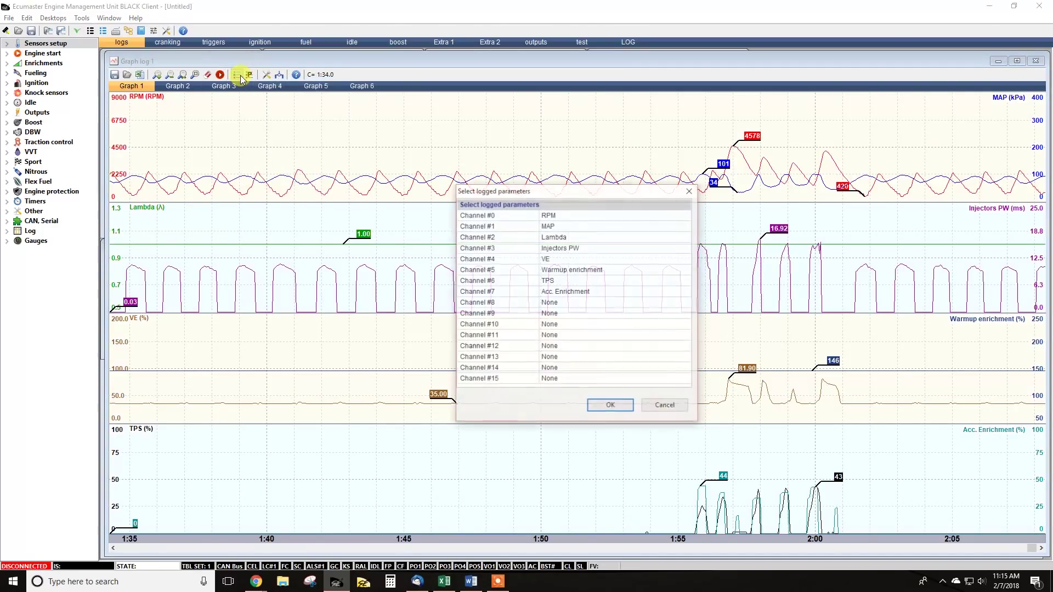
click(595, 303)
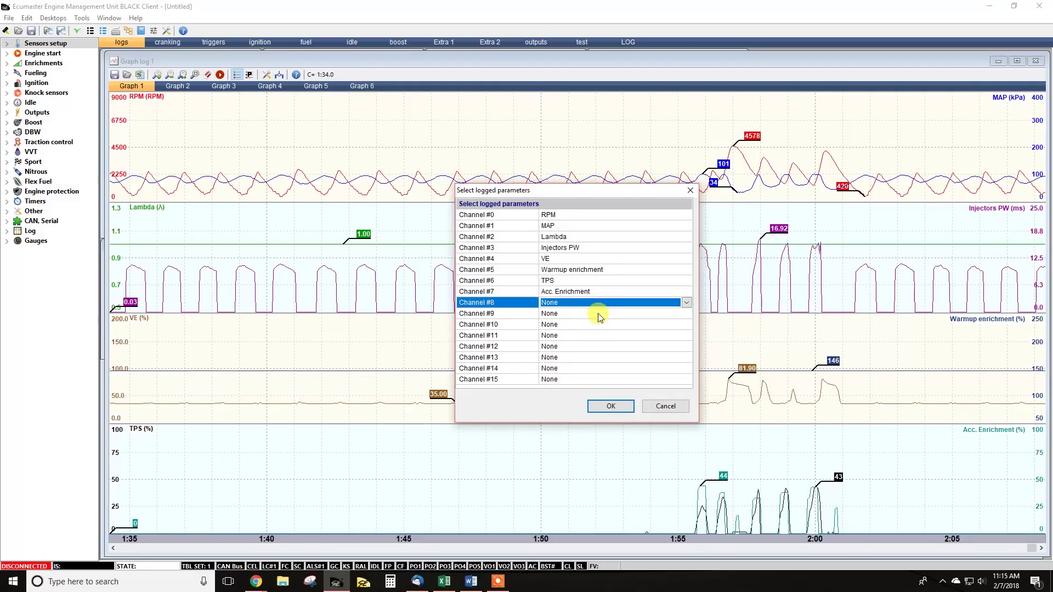
click(571, 307)
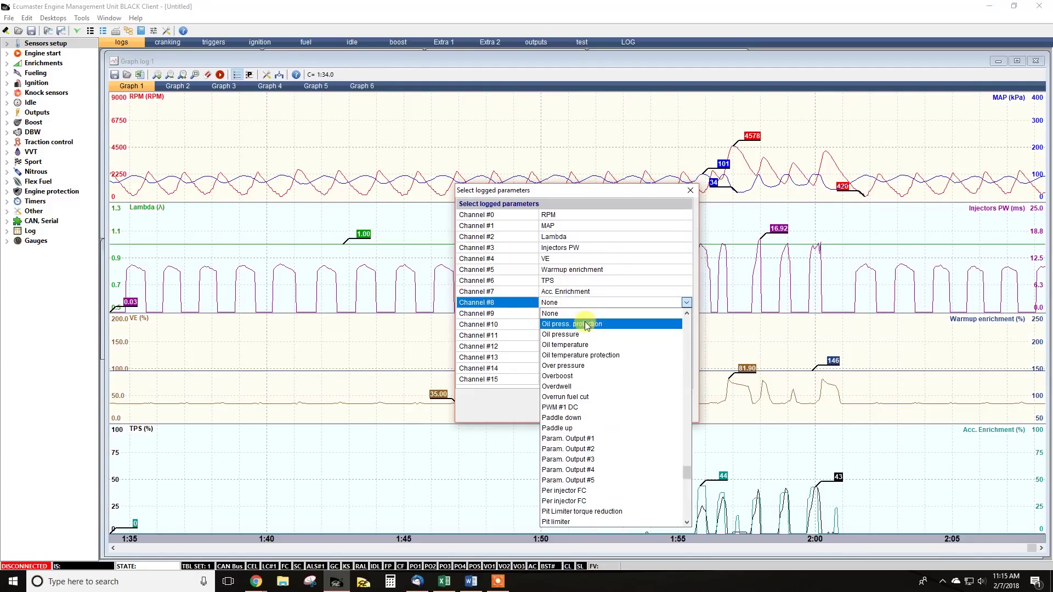
scroll(595, 373, down, 15)
scroll(598, 392, up, 7)
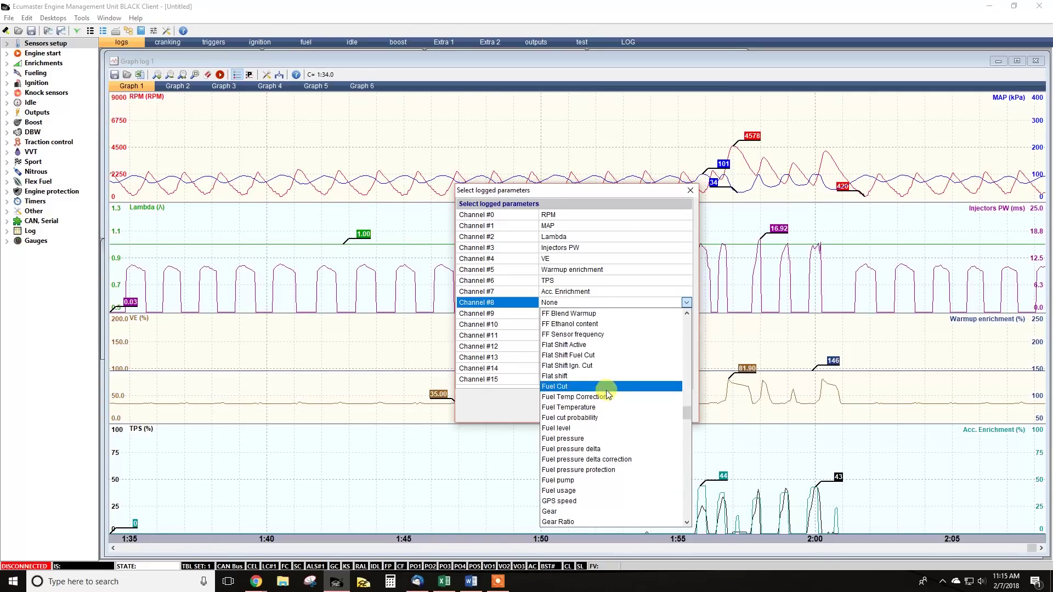
scroll(592, 391, down, 5)
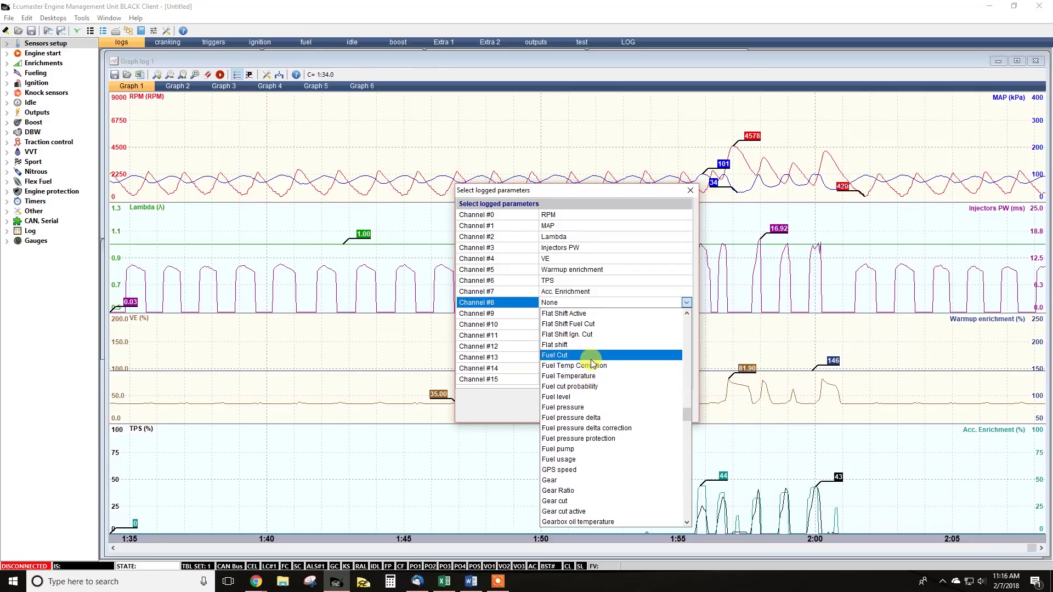
click(591, 357)
click(609, 410)
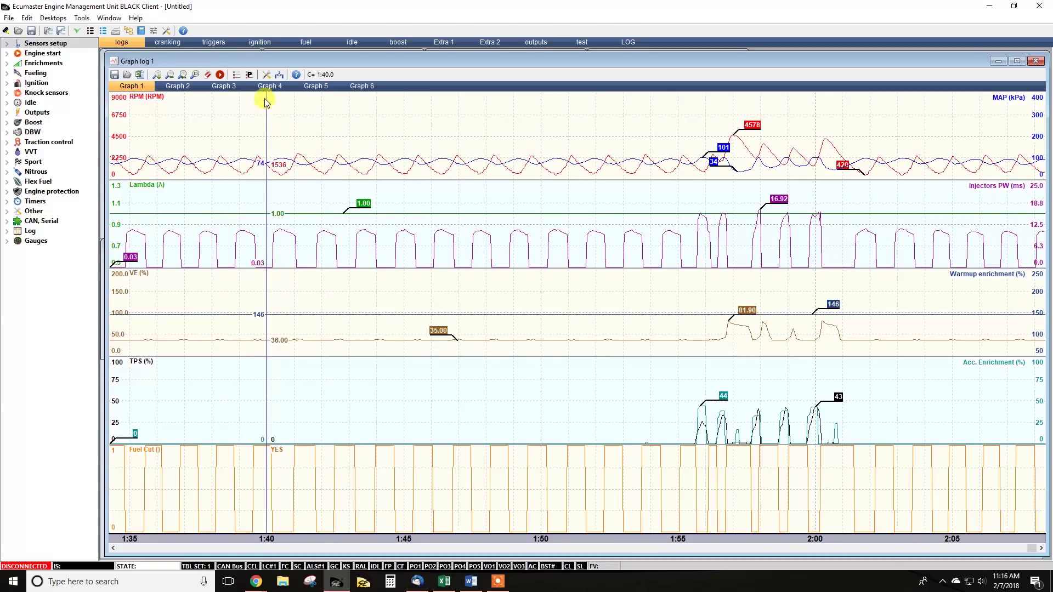
Set Channel #9 to Executed sparks count in Select logged parameters and apply with OK
click(241, 78)
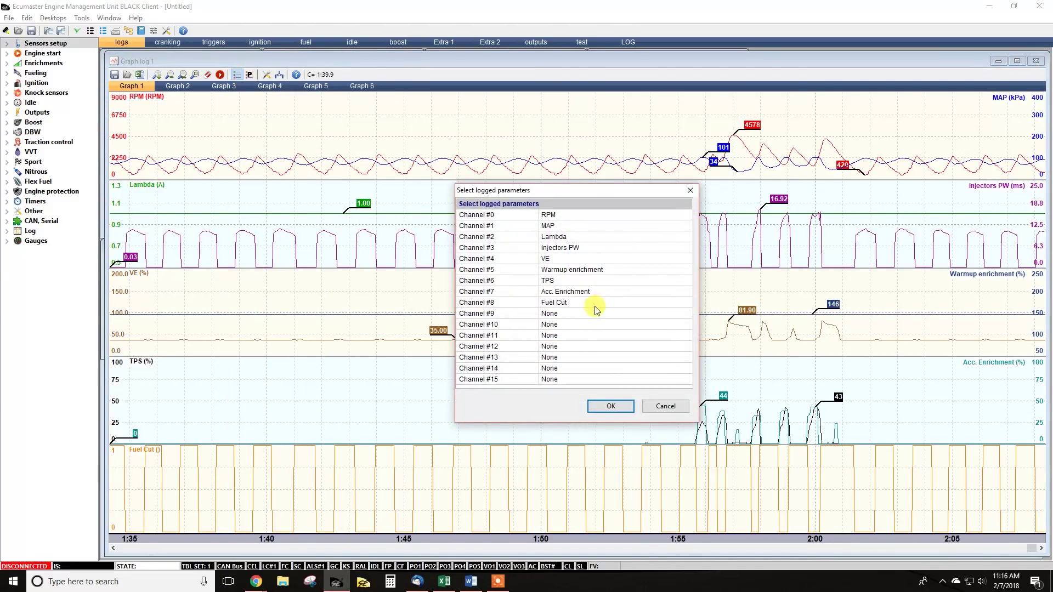
click(582, 318)
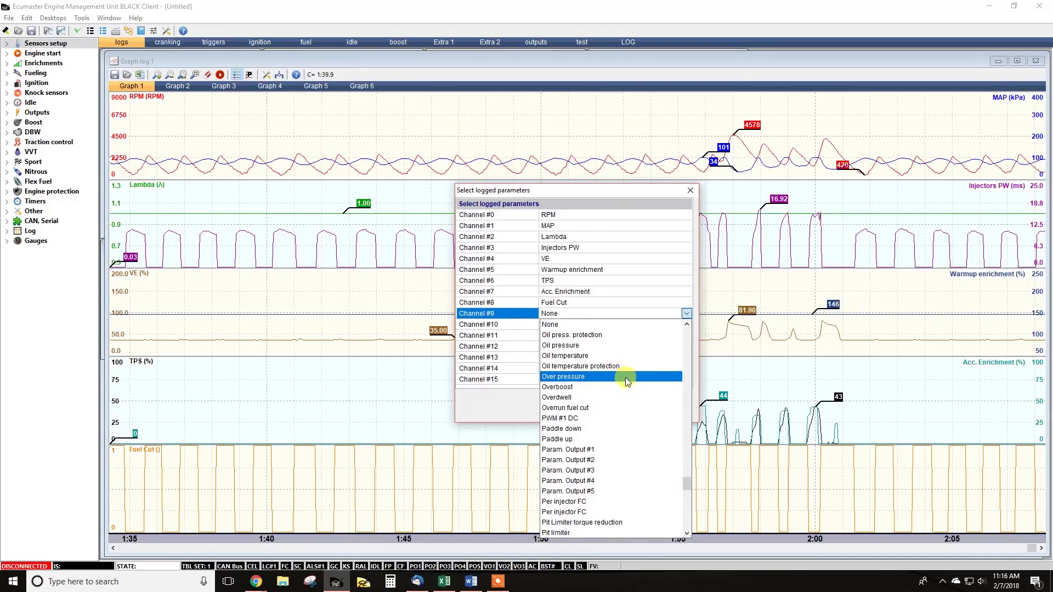
scroll(641, 451, down, 10)
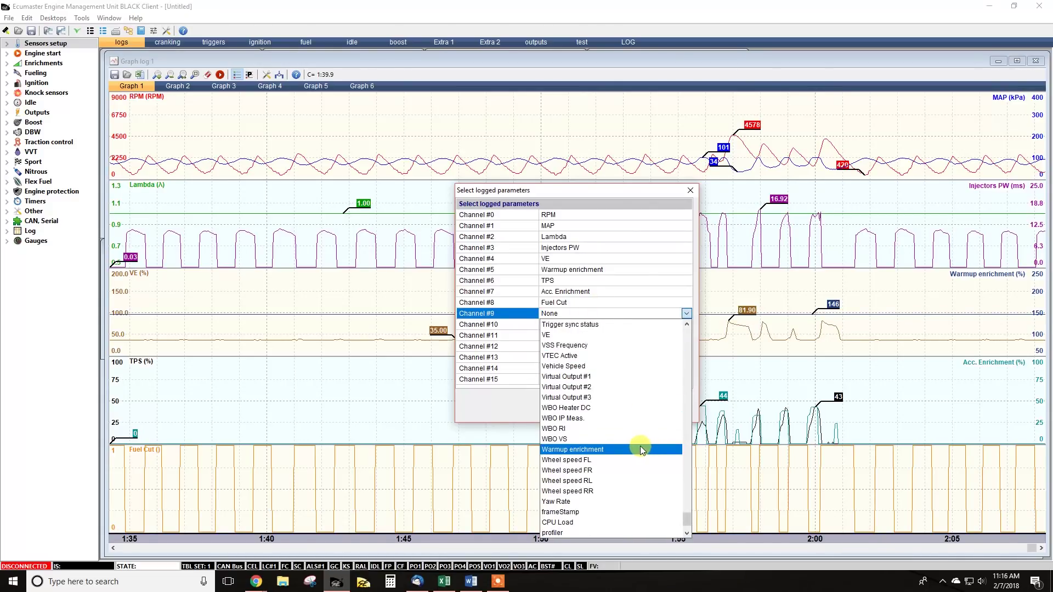
scroll(648, 466, down, 2)
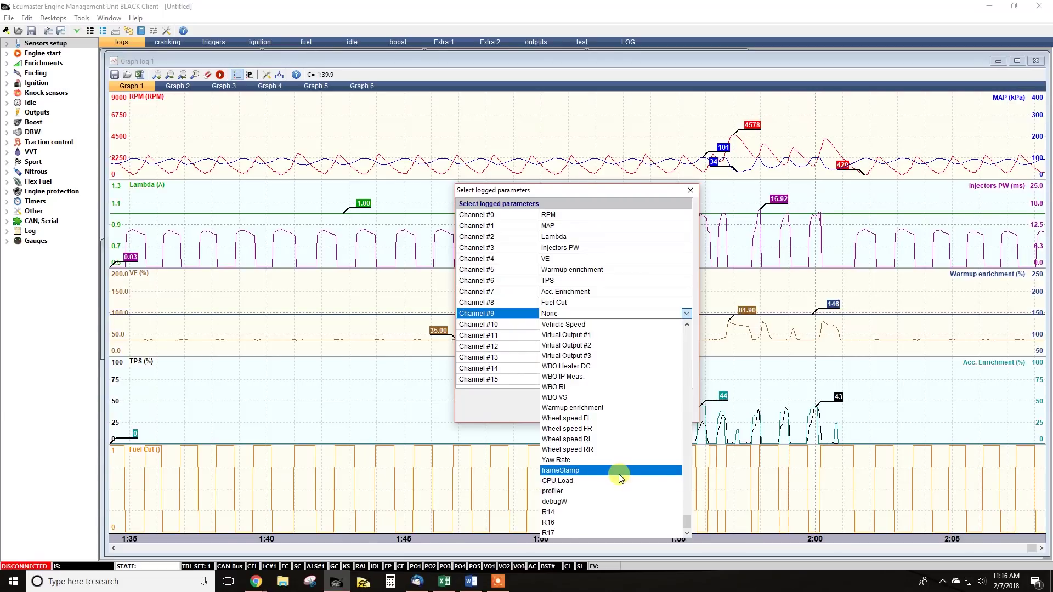
scroll(607, 474, up, 10)
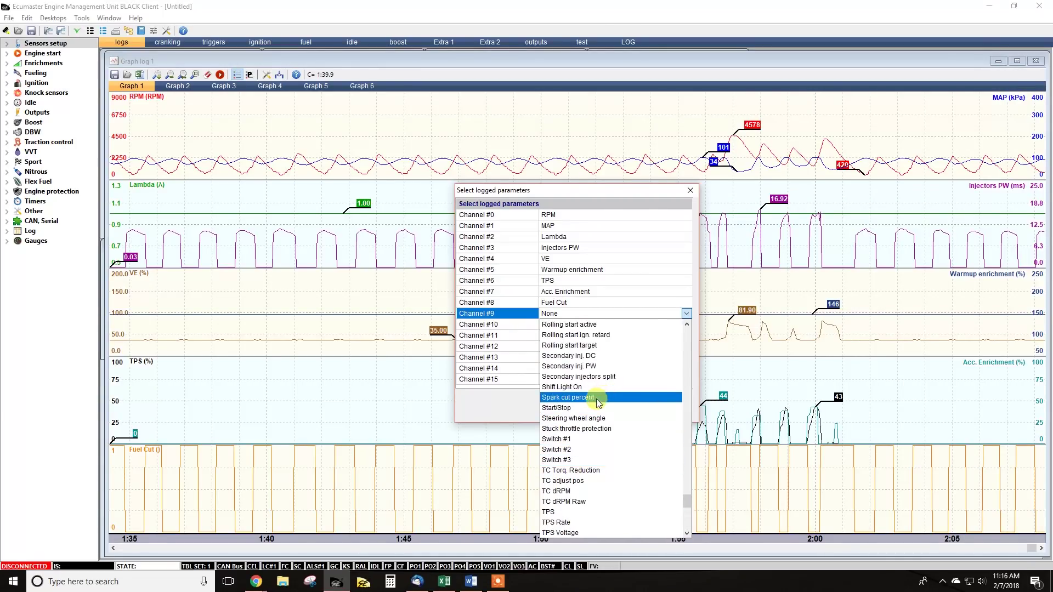
scroll(625, 430, up, 7)
scroll(628, 438, up, 15)
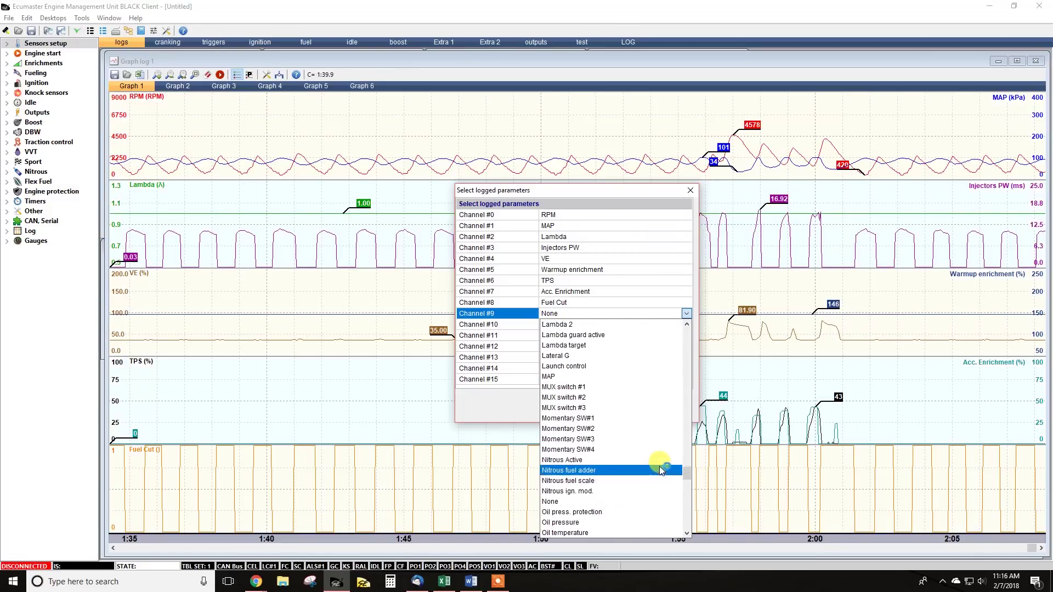
scroll(629, 488, up, 20)
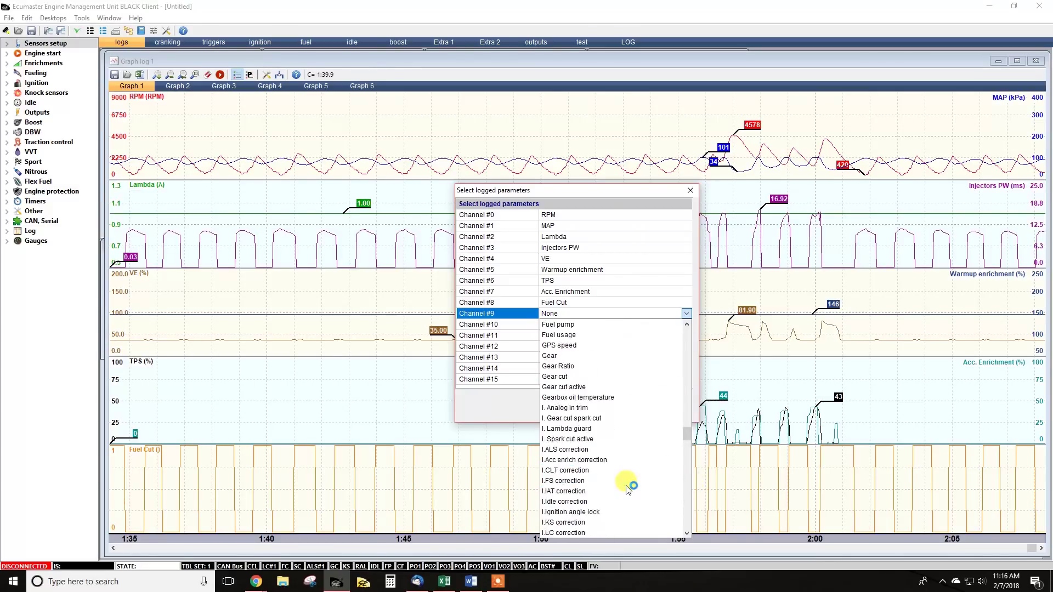
scroll(625, 485, up, 15)
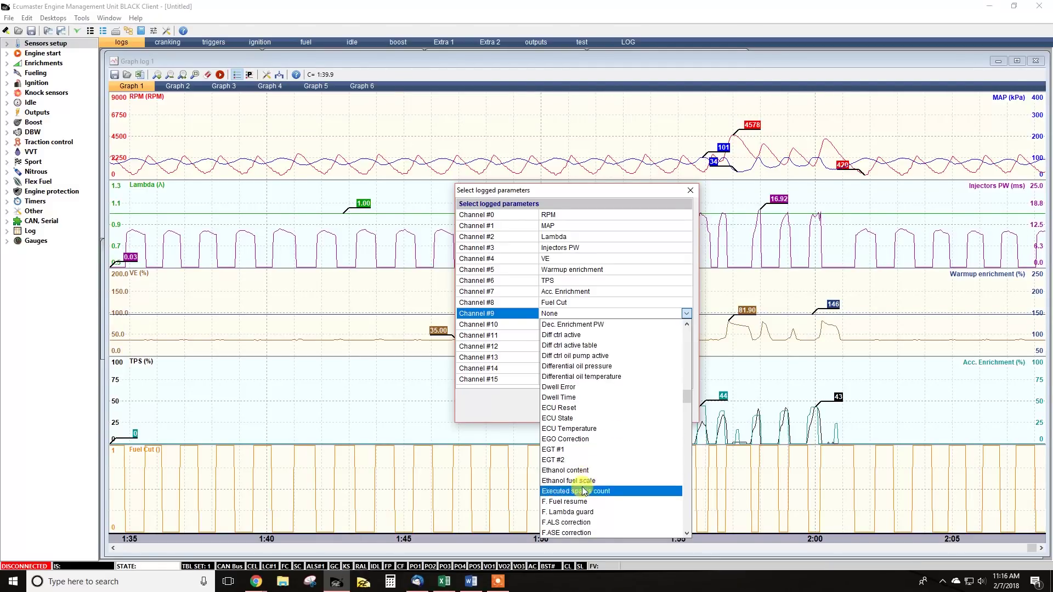
scroll(603, 472, down, 1)
click(610, 463)
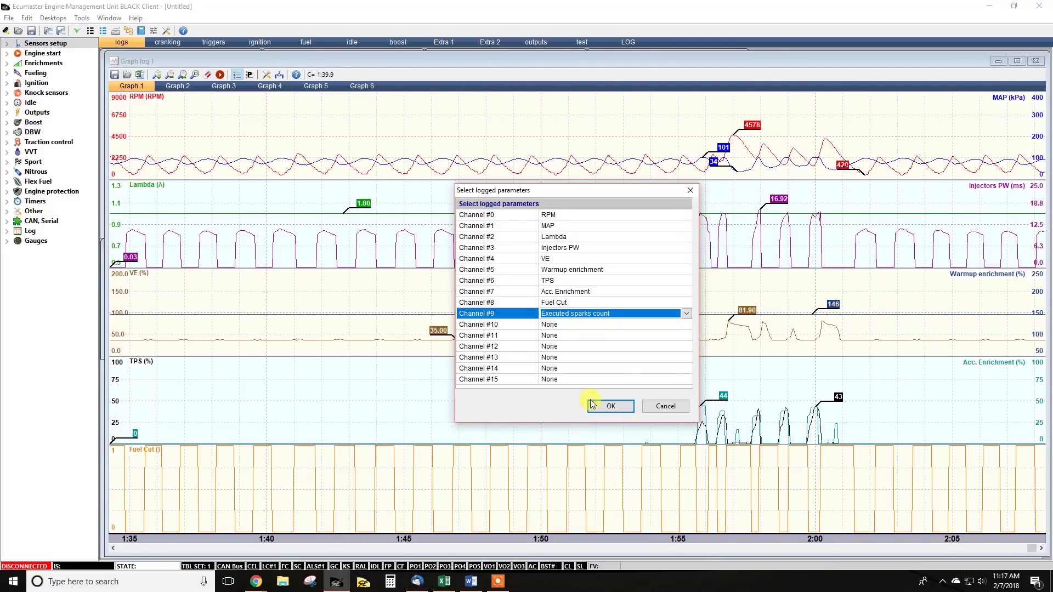
click(609, 405)
drag(217, 428, 270, 92)
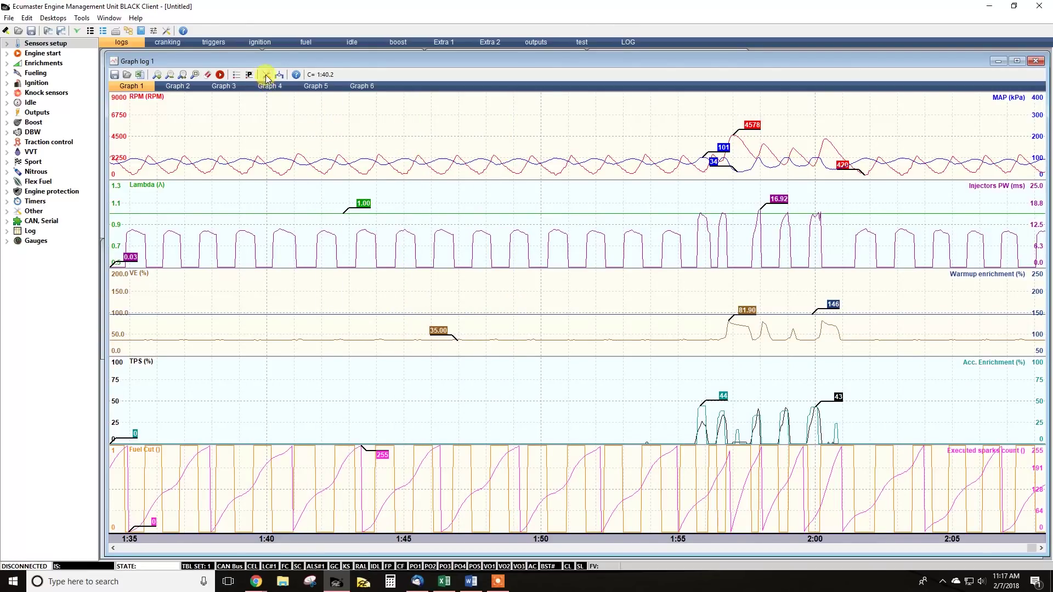
drag(263, 230, 376, 153)
Assign Cam signal present to Channel #10 and confirm, creating its own graph panel
click(237, 77)
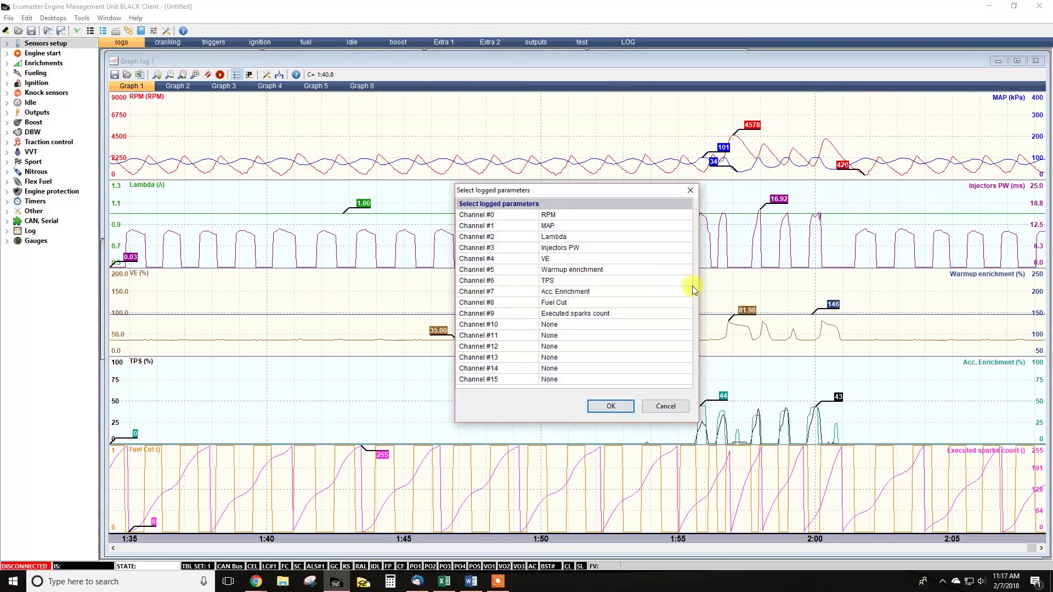
click(570, 324)
click(570, 324)
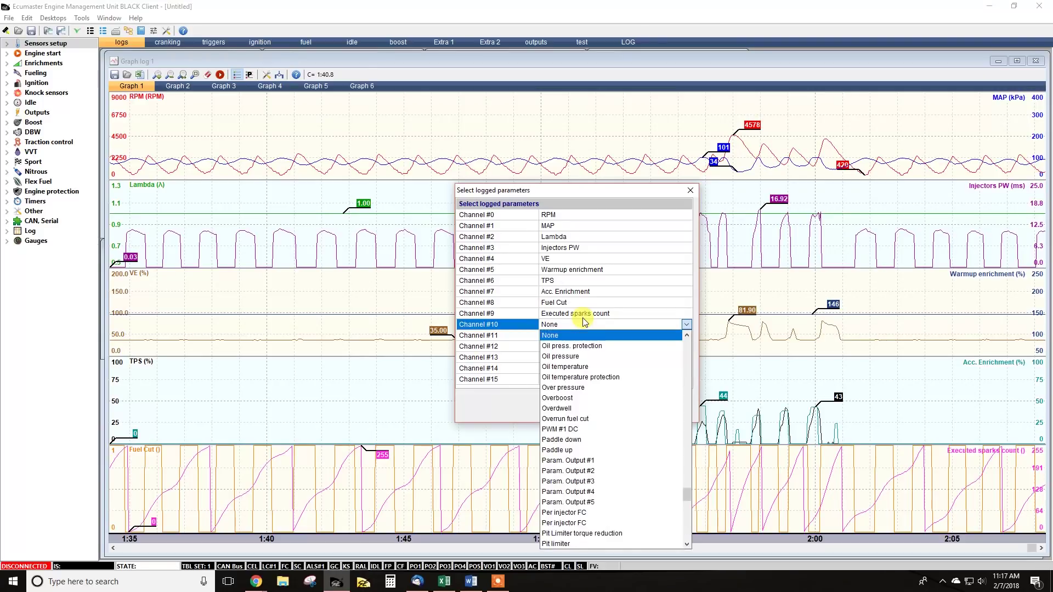
scroll(591, 396, down, 10)
scroll(609, 505, up, 20)
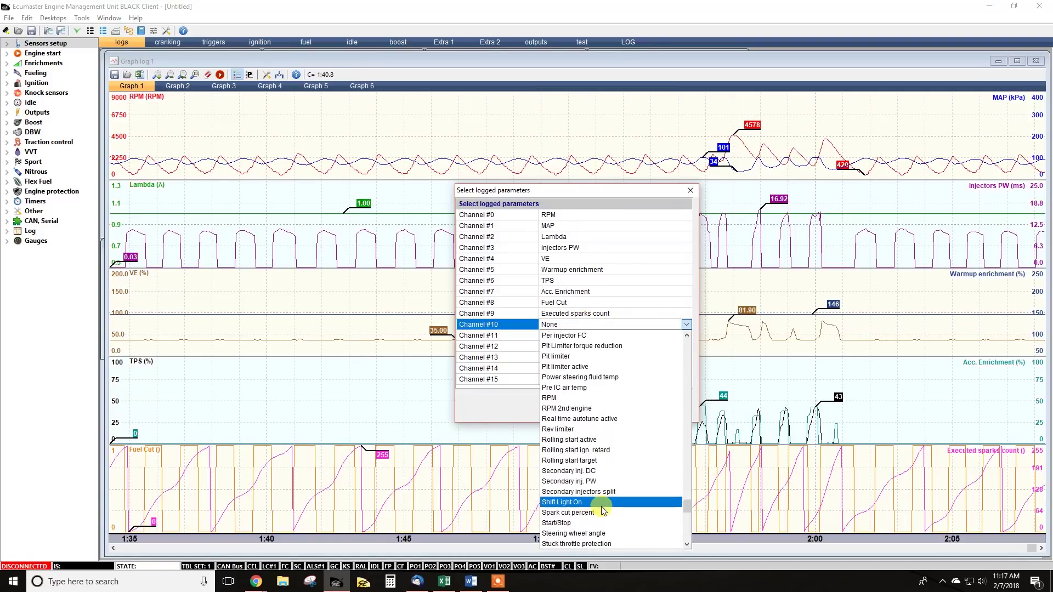
scroll(647, 521, up, 7)
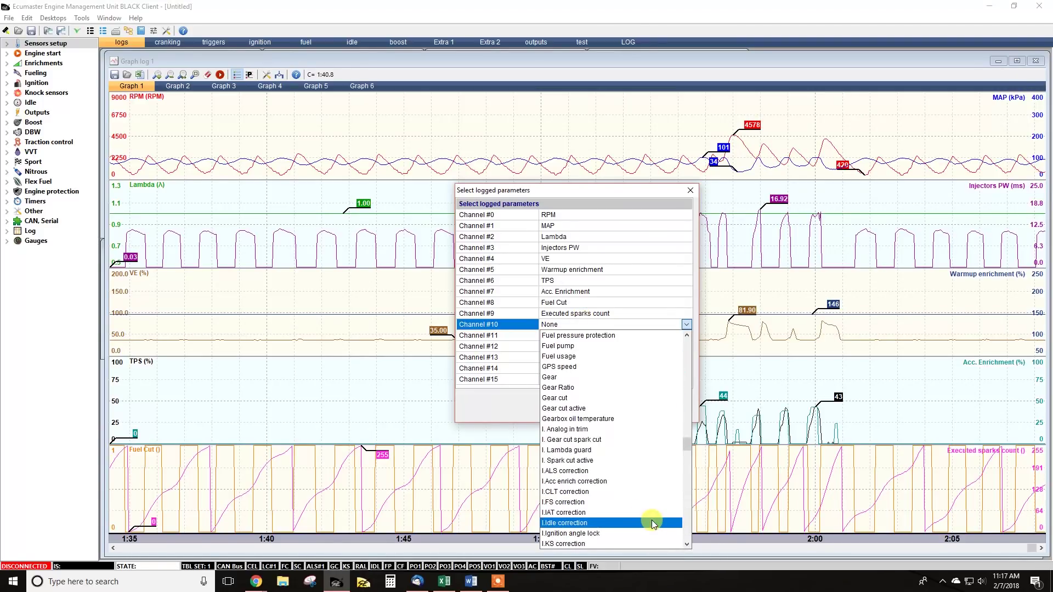
scroll(652, 521, down, 10)
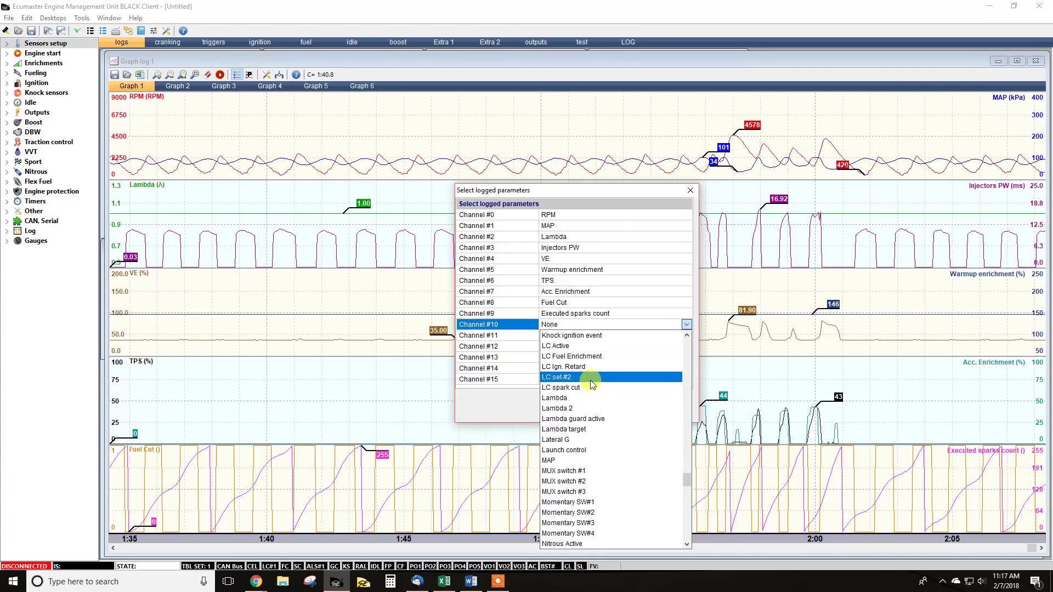
scroll(626, 390, down, 2)
scroll(621, 394, up, 12)
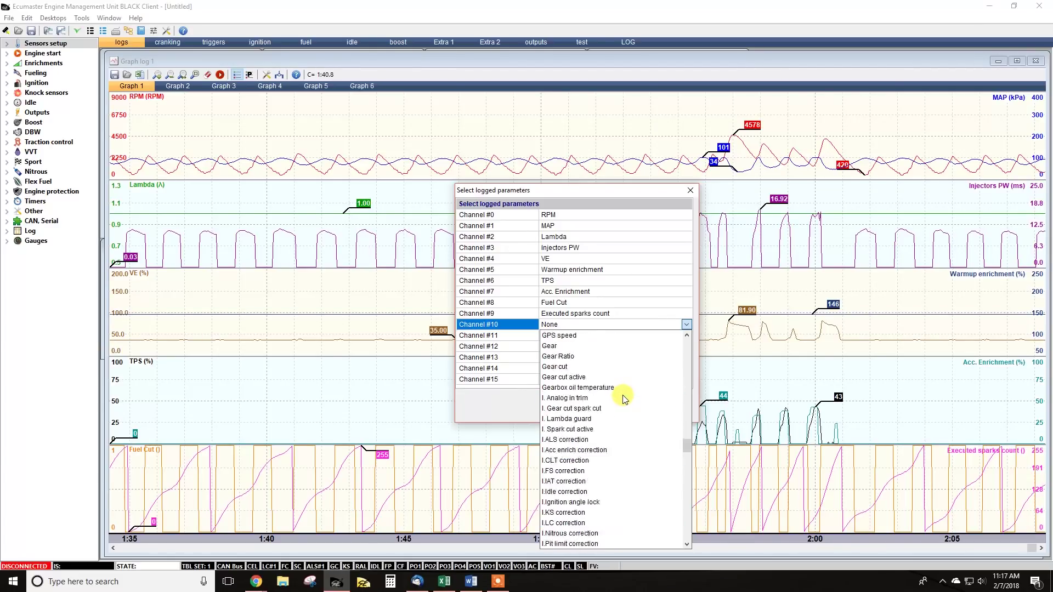
scroll(625, 396, up, 15)
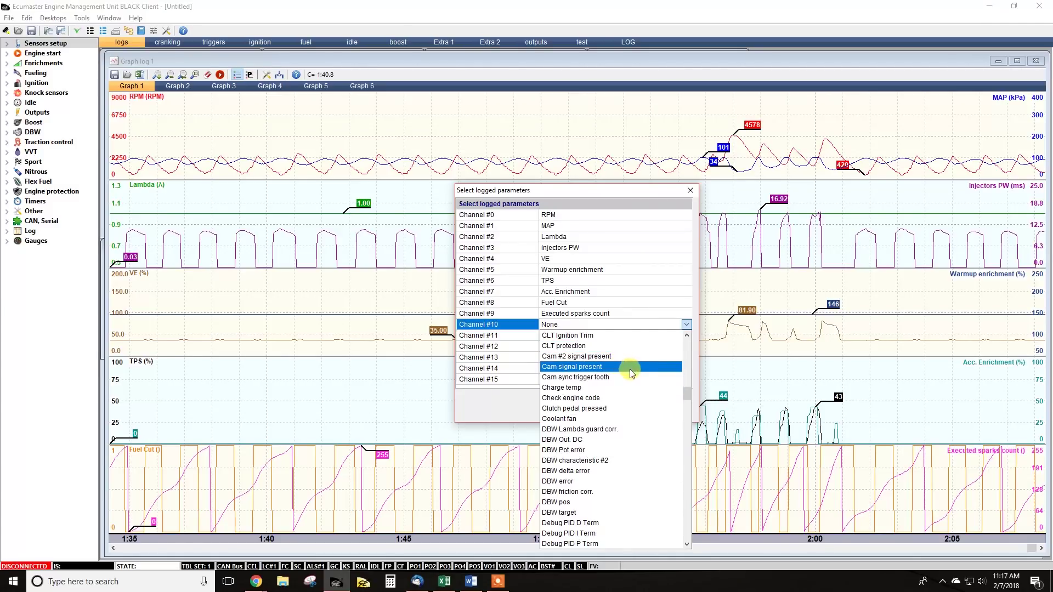
click(633, 366)
click(630, 403)
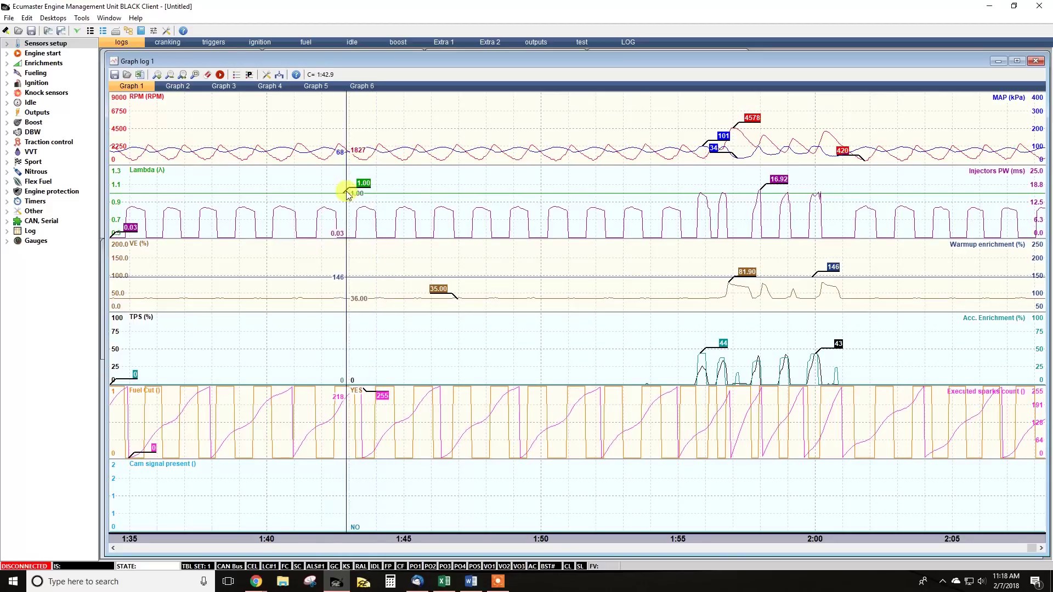
Reopen Select logged parameters and browse the Channel #10 list, still set to Cam signal present
click(236, 76)
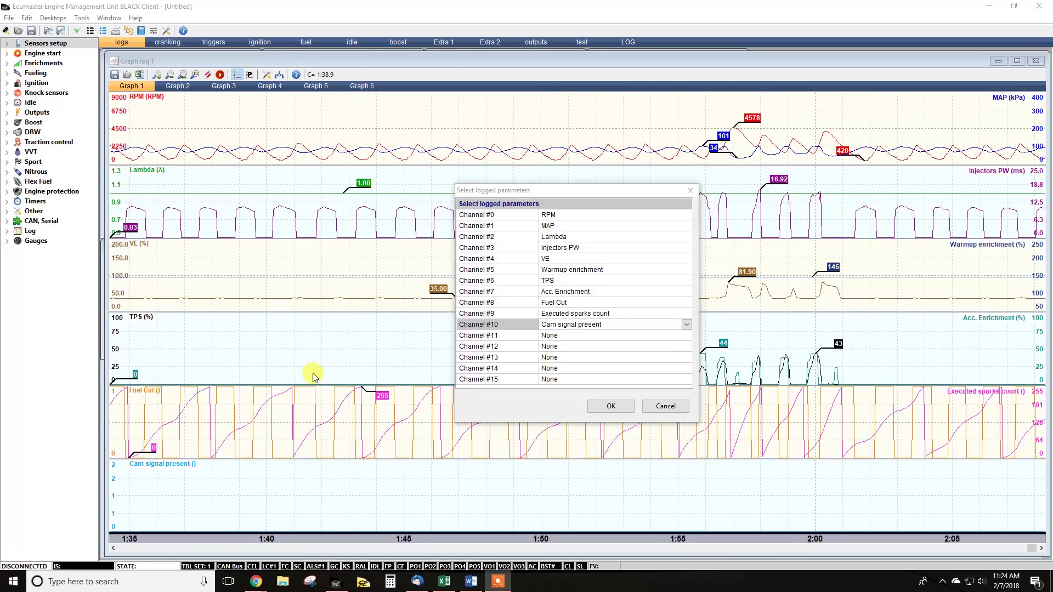
click(605, 327)
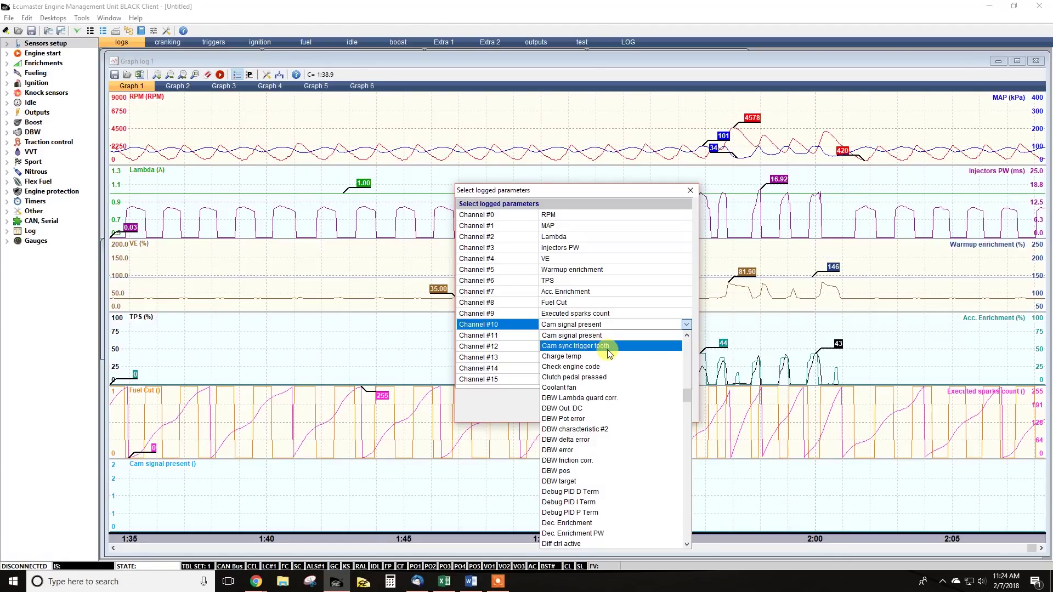
scroll(621, 385, down, 2)
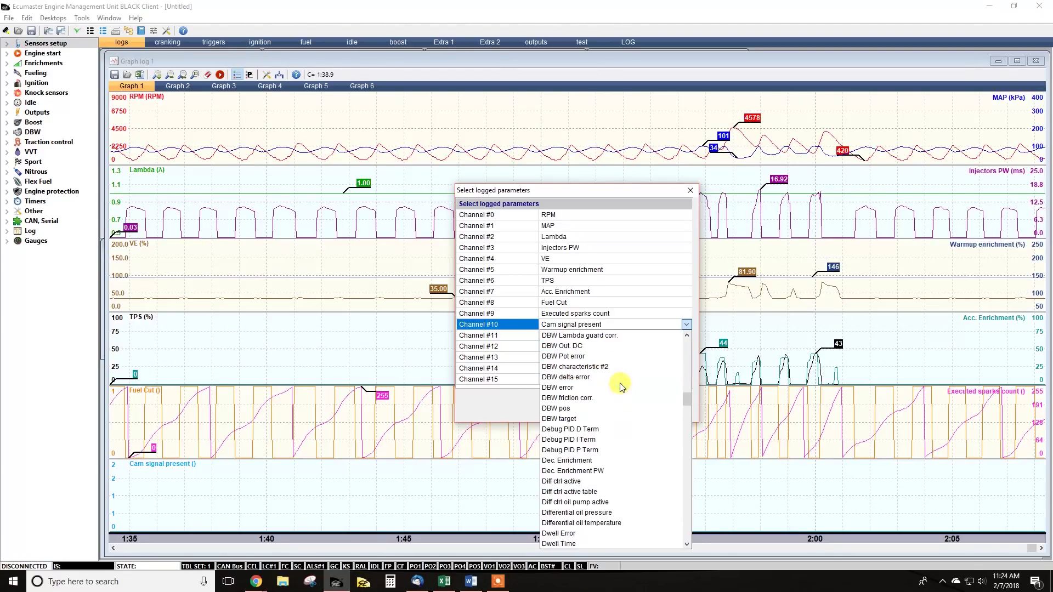
scroll(619, 377, up, 1)
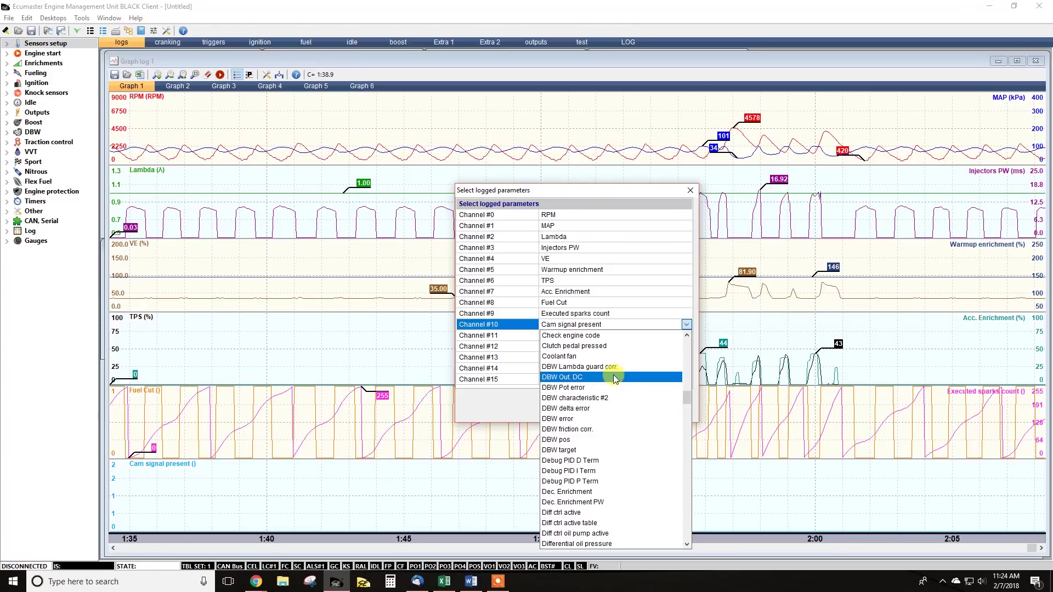
scroll(609, 415, down, 2)
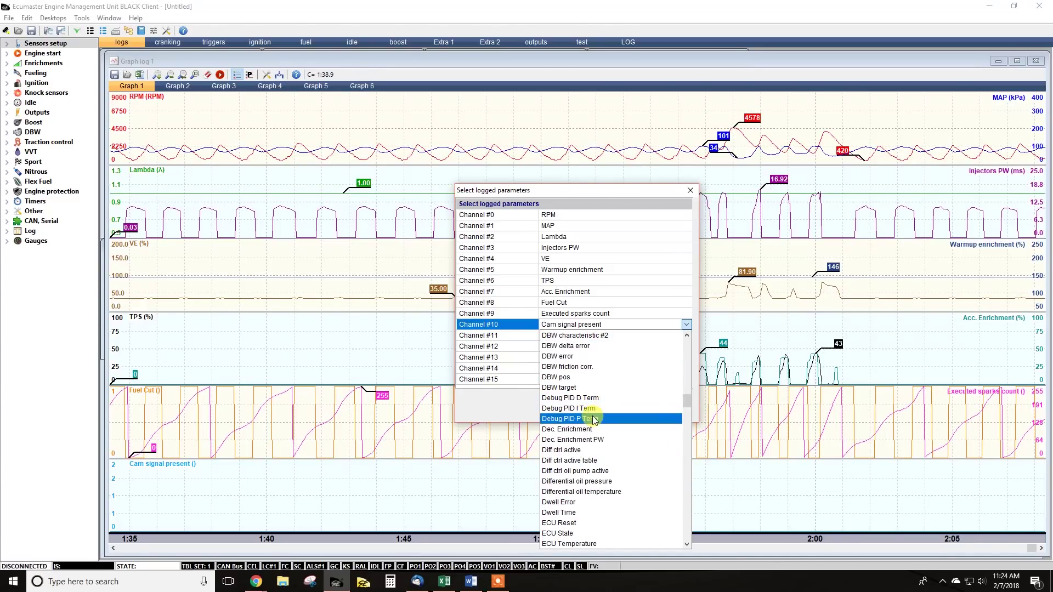
scroll(608, 417, down, 1)
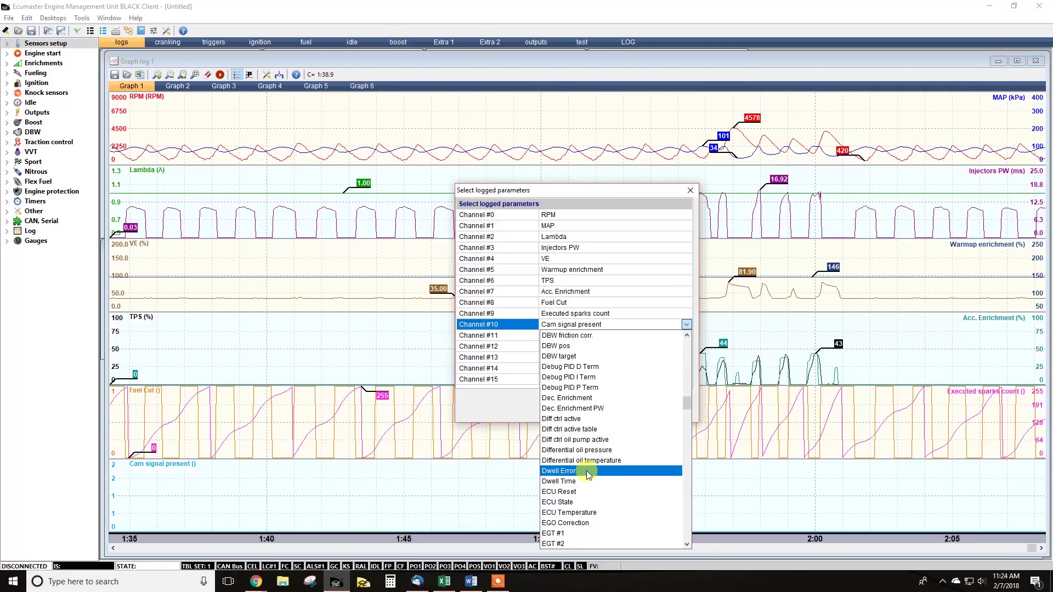
scroll(588, 475, down, 15)
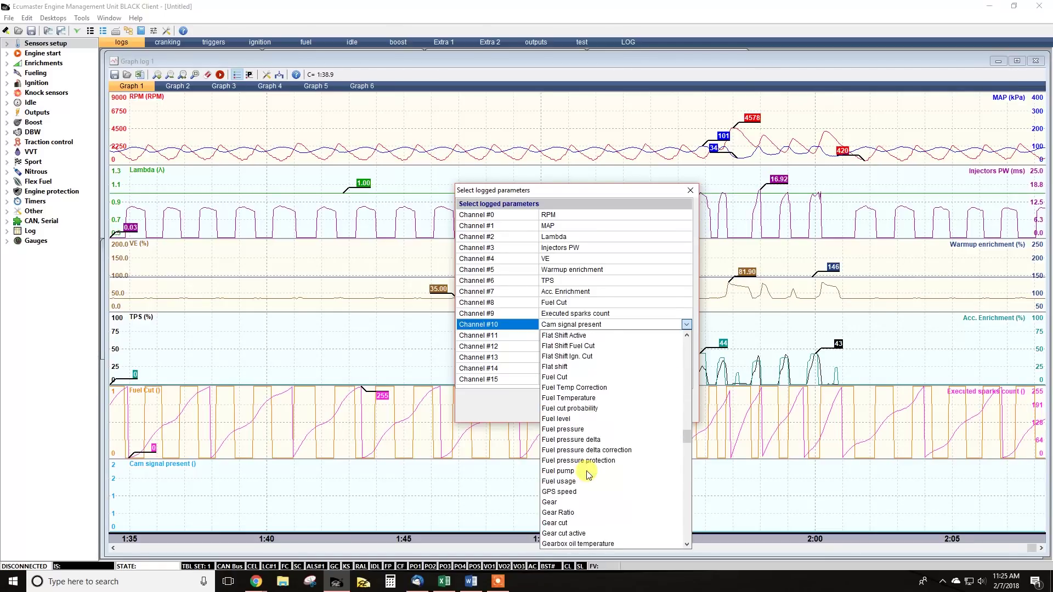
scroll(588, 475, down, 6)
scroll(591, 452, down, 10)
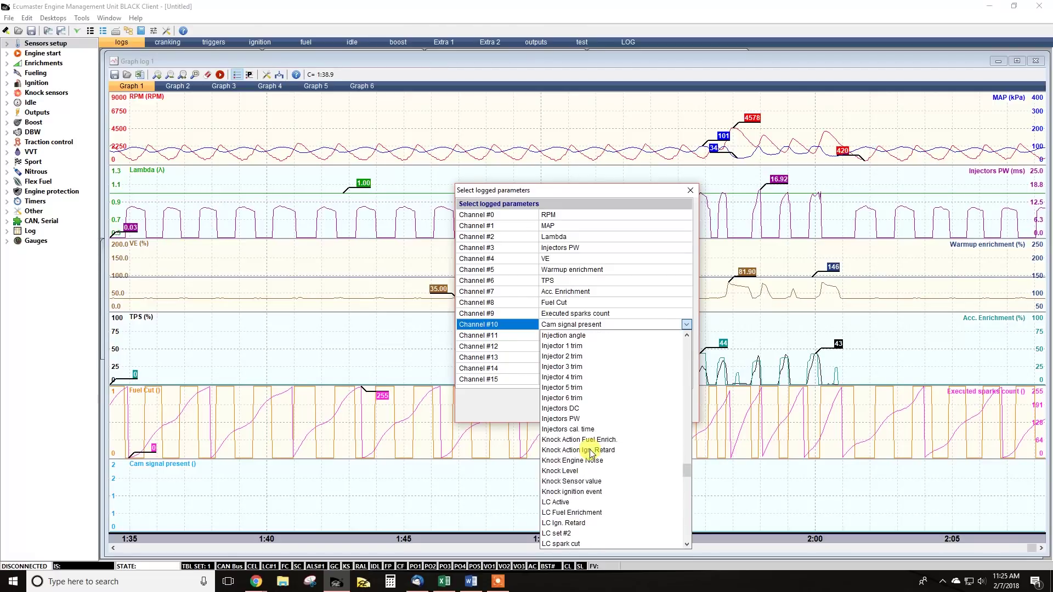
scroll(590, 445, down, 13)
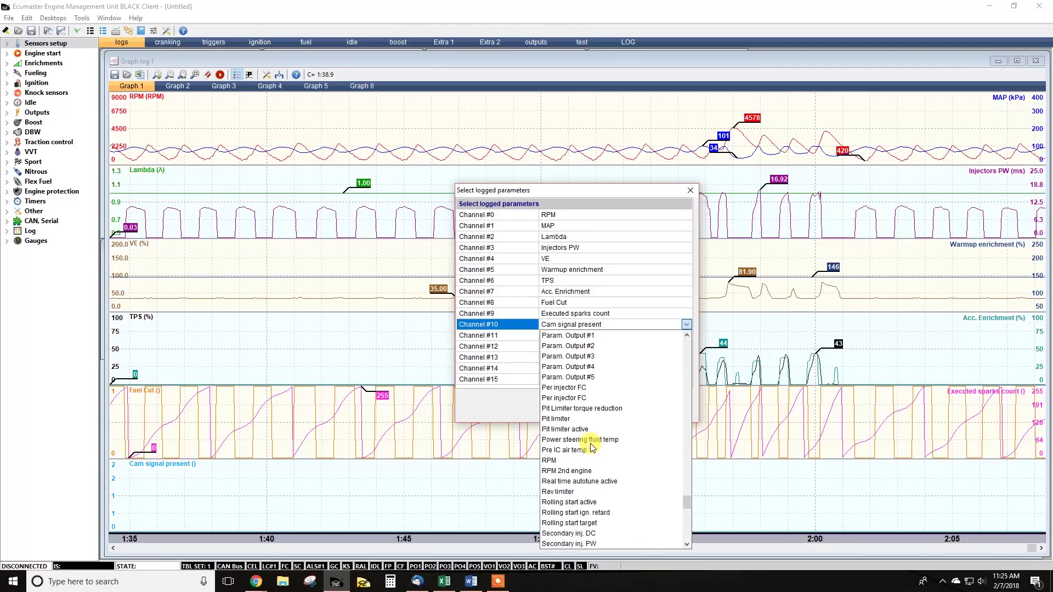
scroll(590, 446, down, 12)
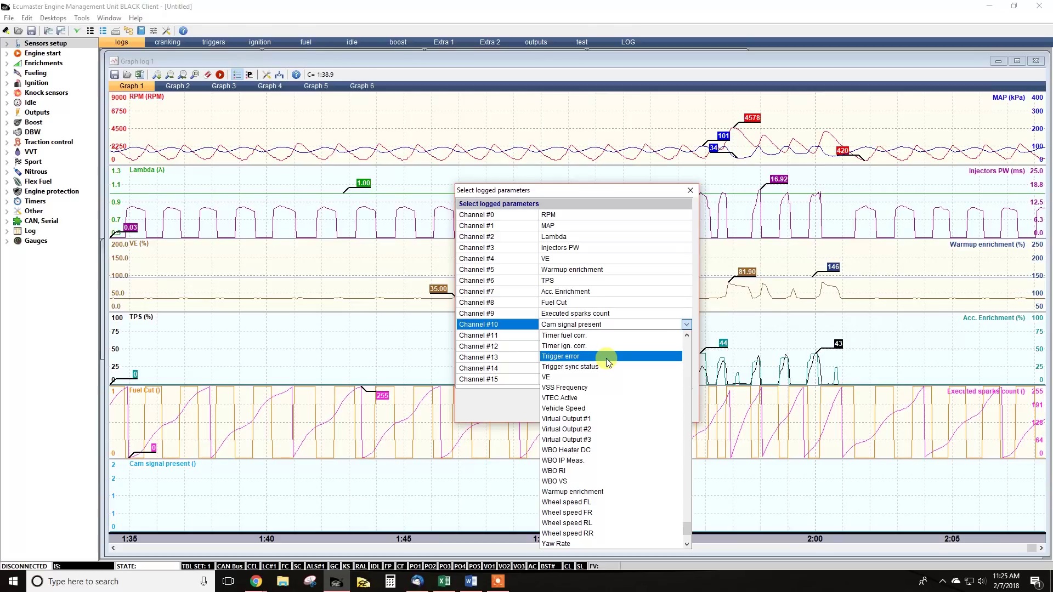
Set logged channel #10 to Trigger error, replacing Cam signal present
click(606, 357)
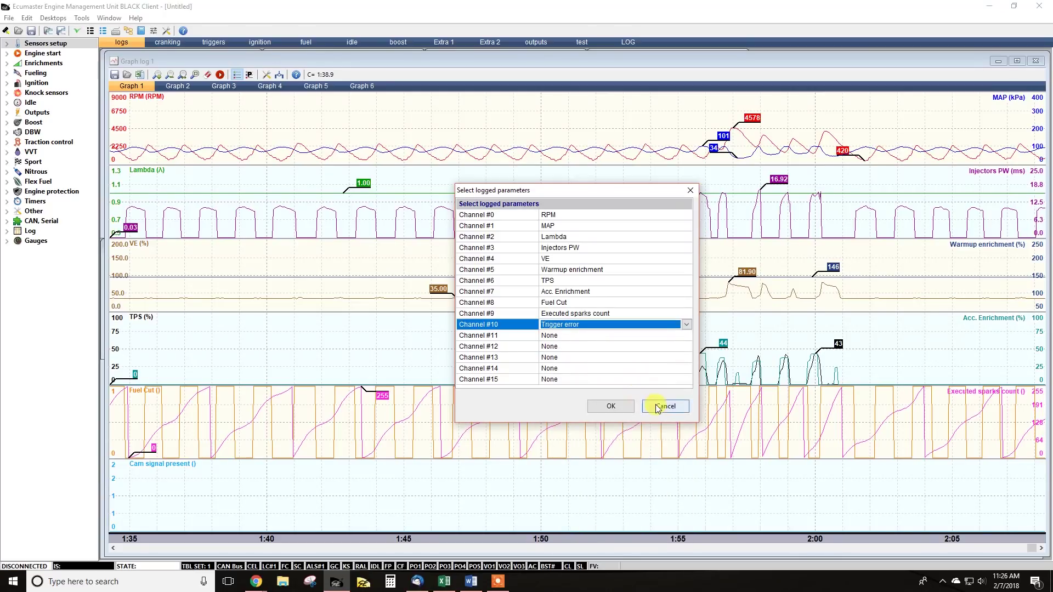